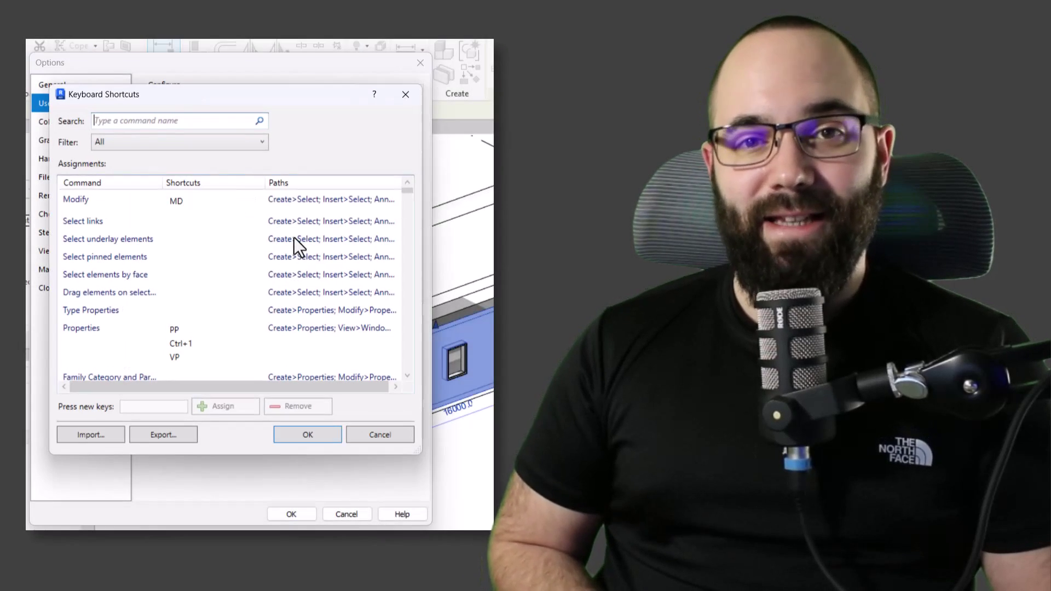
Step: Filter shortcuts to Contextual Tabs, search 'Attac', and select Modify Wall Attach Top/Base
left_click_drag(164, 100, 231, 59)
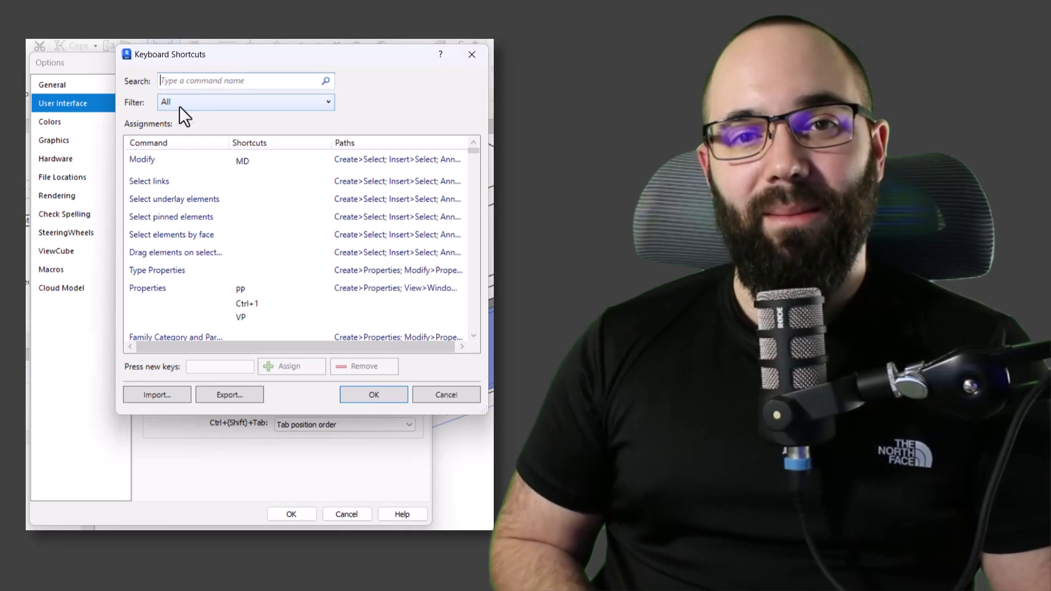
left_click(179, 106)
scroll(222, 197, "down", 4)
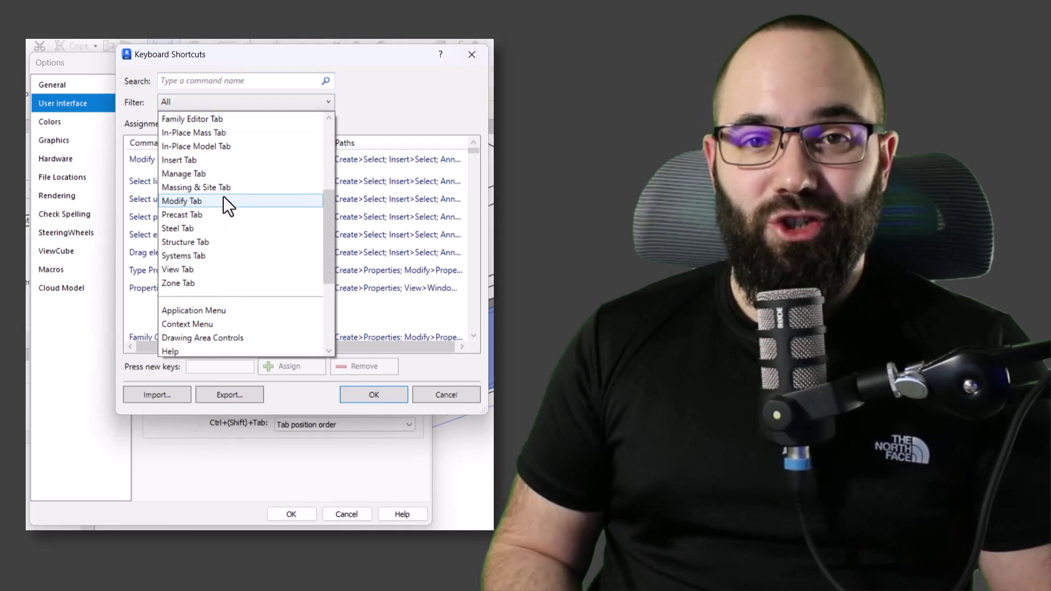
scroll(223, 197, "down", 3)
scroll(222, 205, "down", 1)
scroll(224, 209, "up", 4)
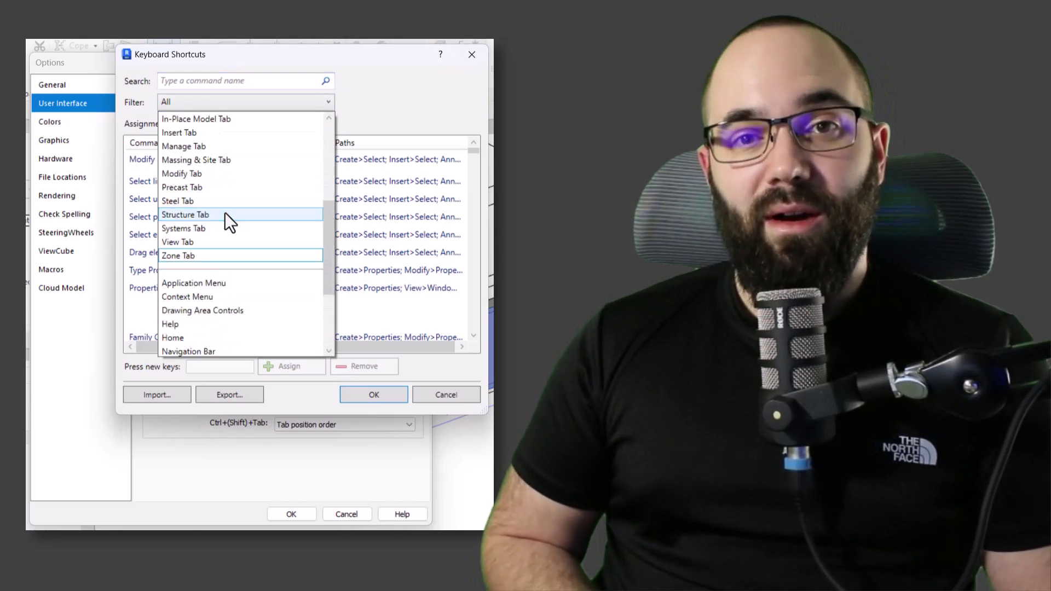
left_click(176, 231)
left_click(199, 79)
type("Attac")
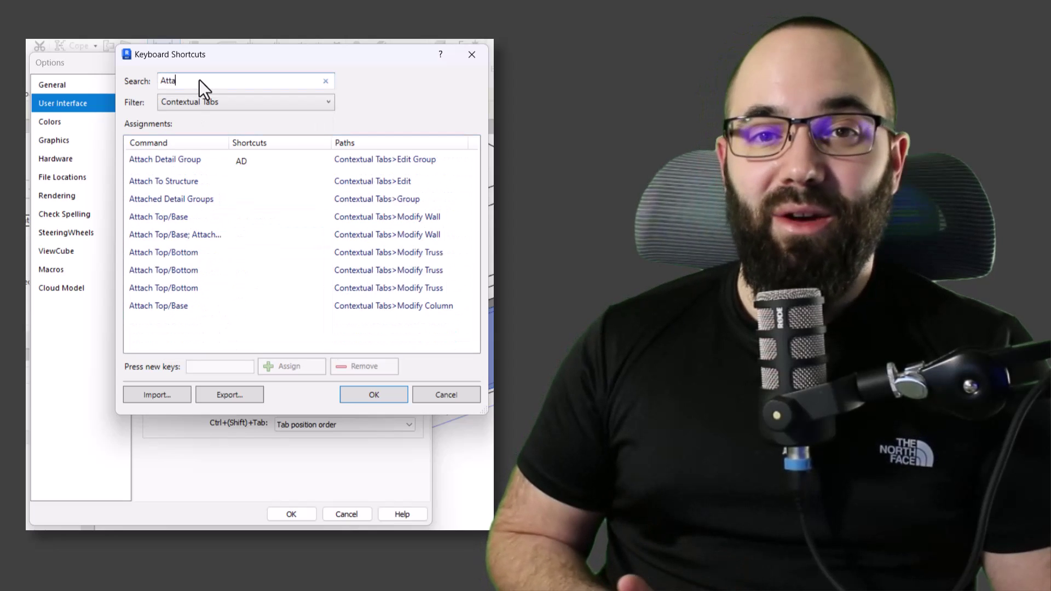
left_click(171, 237)
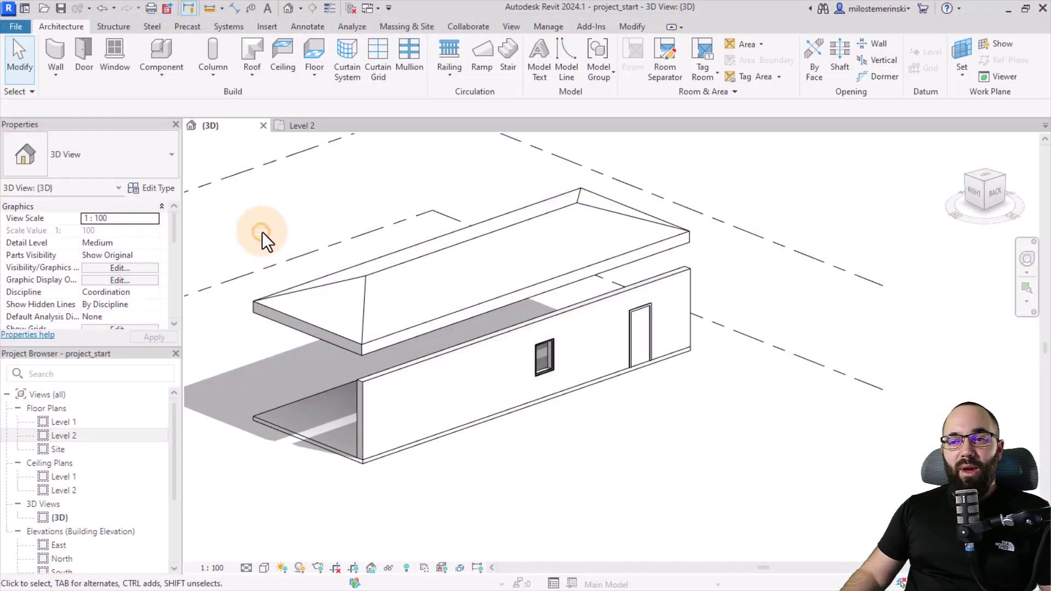
Step: Orbit the house model and browse the Structure, Steel and Precast ribbon tools
mouse_move(419, 464)
middle_mouse_down("shift")
mouse_move(439, 481)
mouse_move(432, 500)
mouse_move(425, 479)
middle_mouse_up("shift")
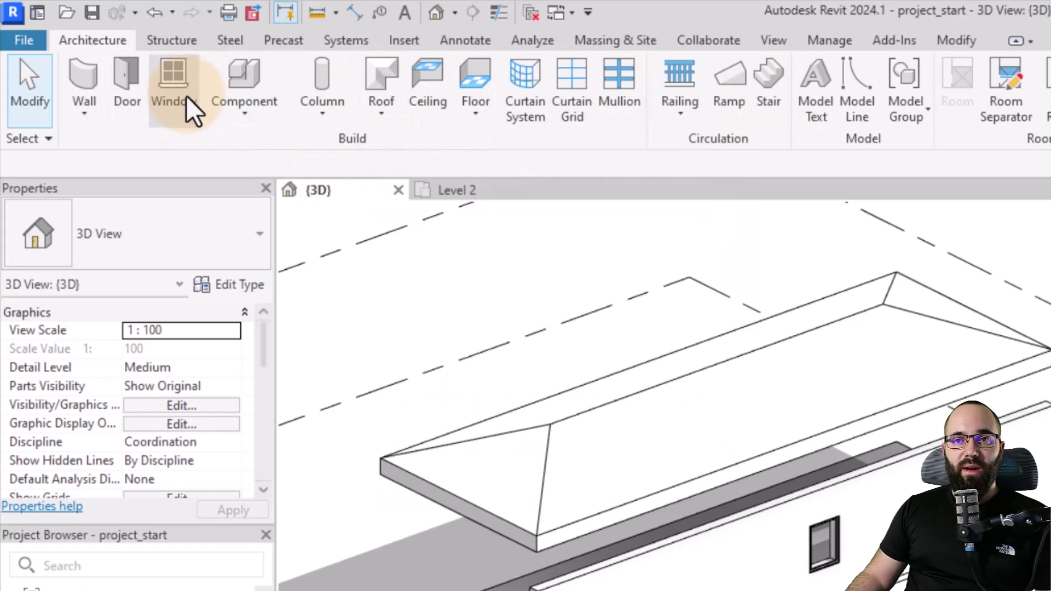
left_click(172, 39)
scroll(163, 36, "down", 1)
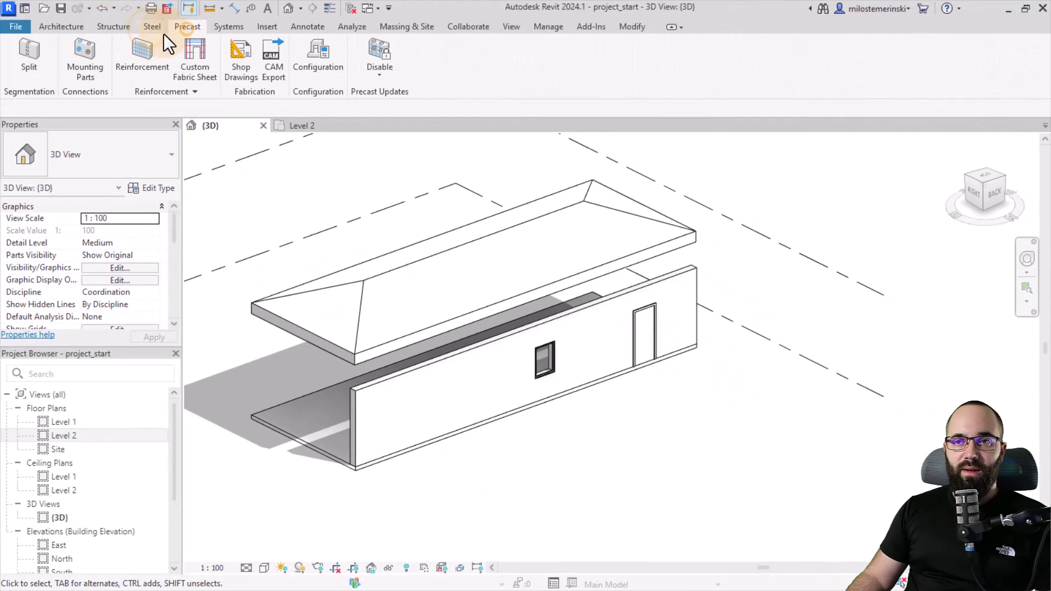
Step: Start the Wall tool from the Architecture tool set
left_click(68, 25)
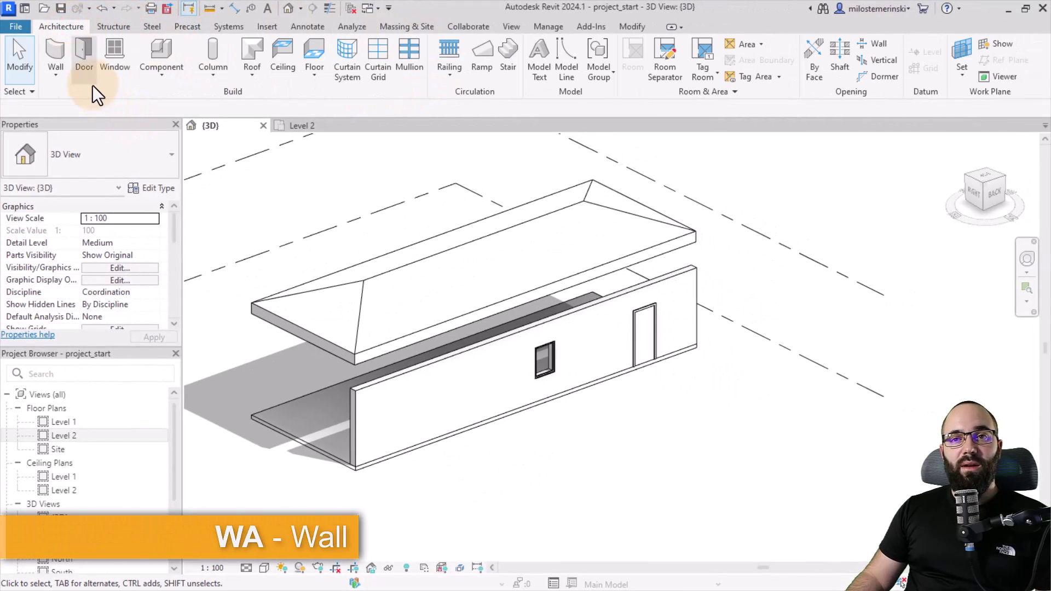
left_click(58, 57)
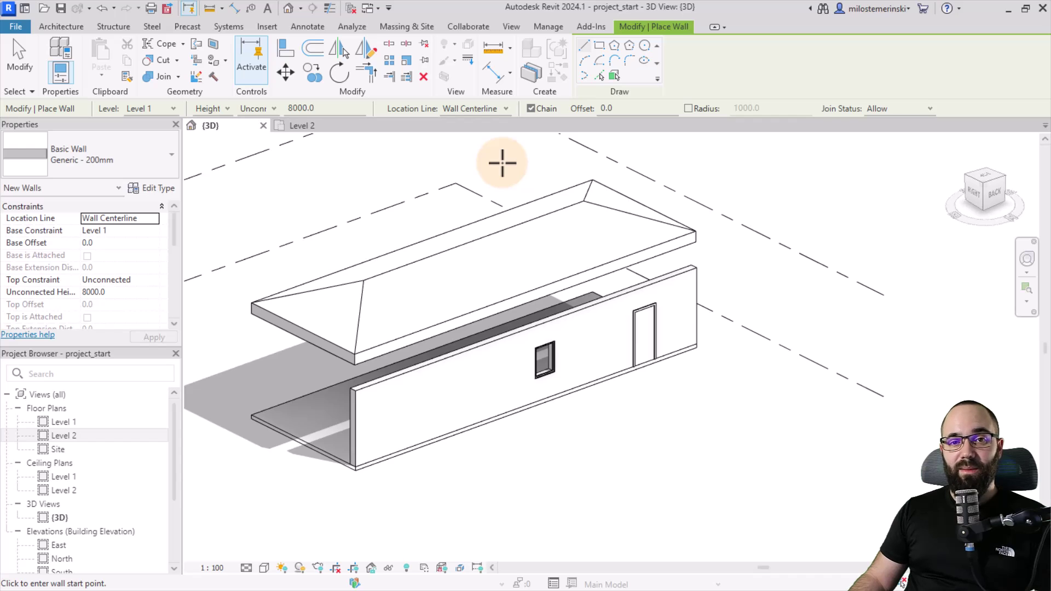
Step: Cancel wall placement, inspect the roof, floor slab and door in turn, then deselect
key("Escape")
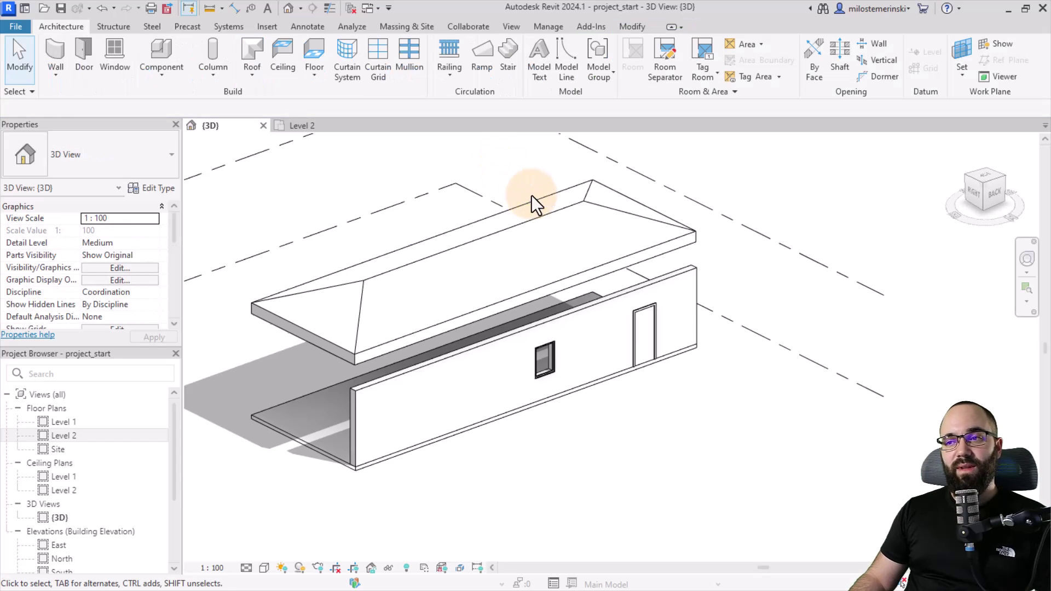
left_click(536, 203)
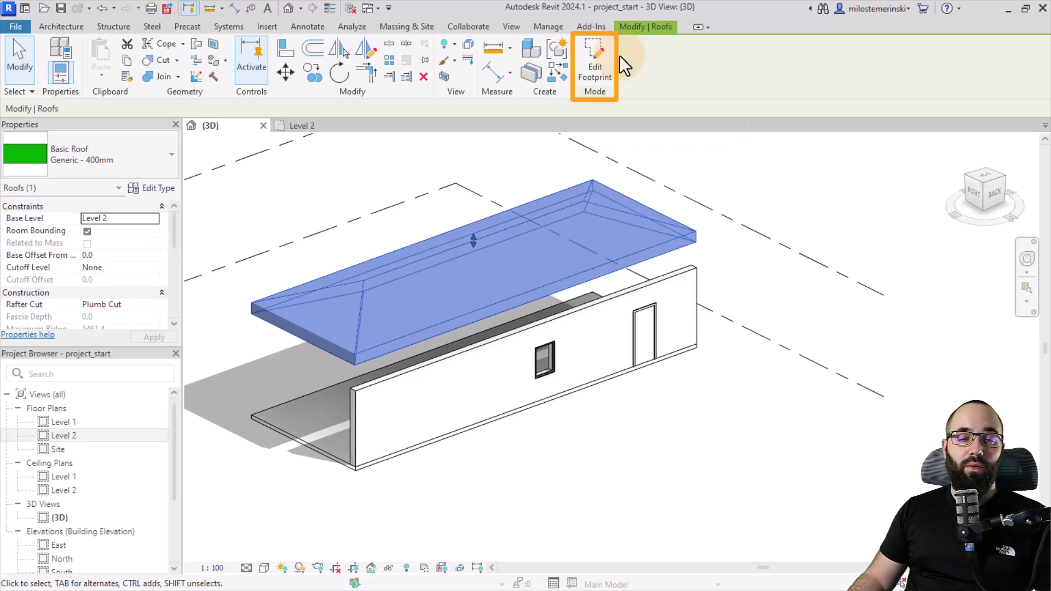
left_click(562, 303)
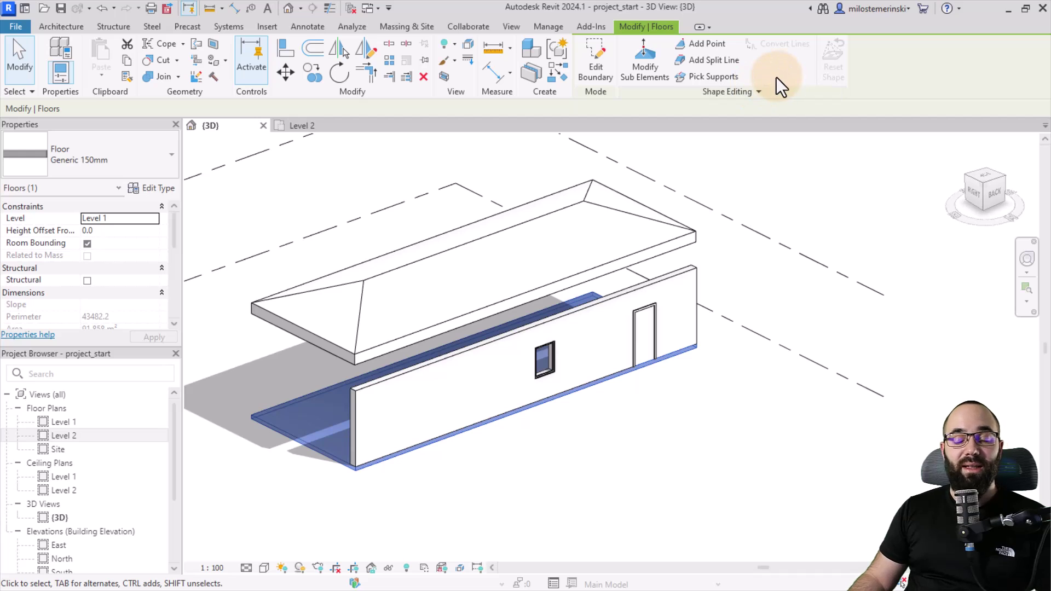
left_click(649, 347)
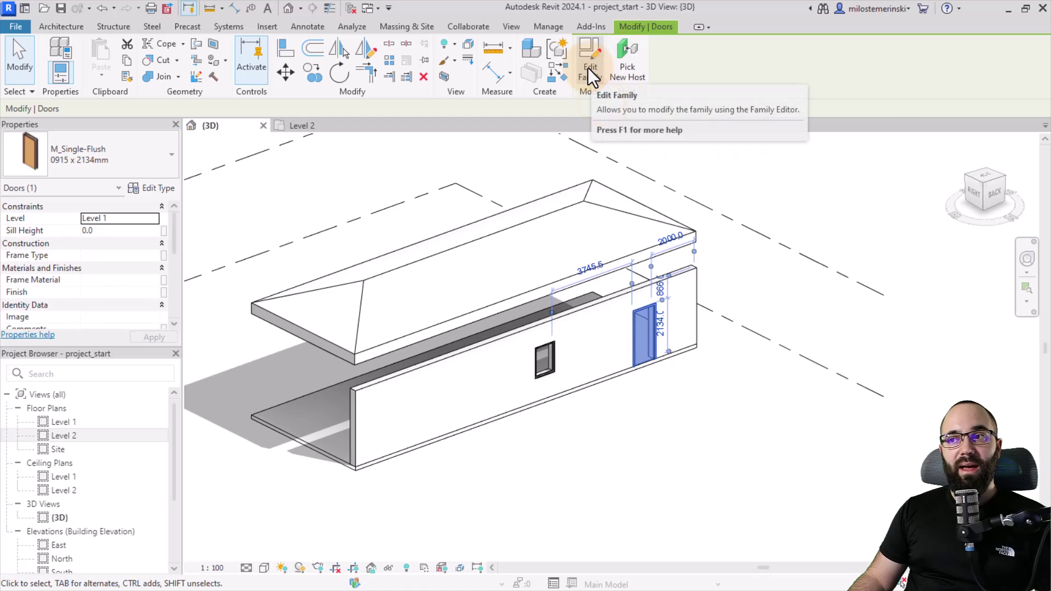
left_click(530, 152)
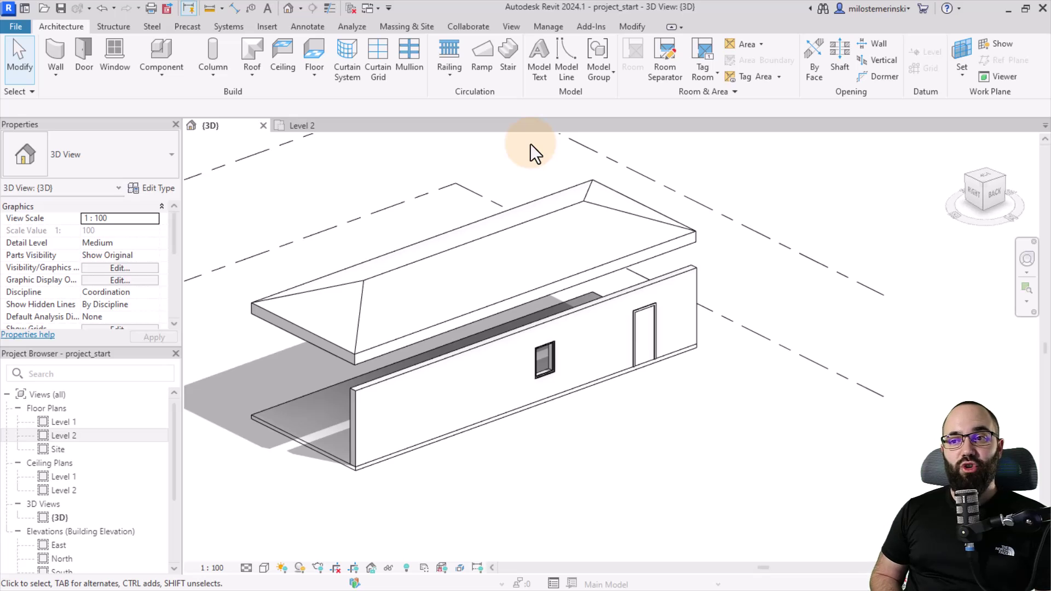
Step: Select the long exterior wall to reach its Modify | Walls attach options
left_click(620, 295)
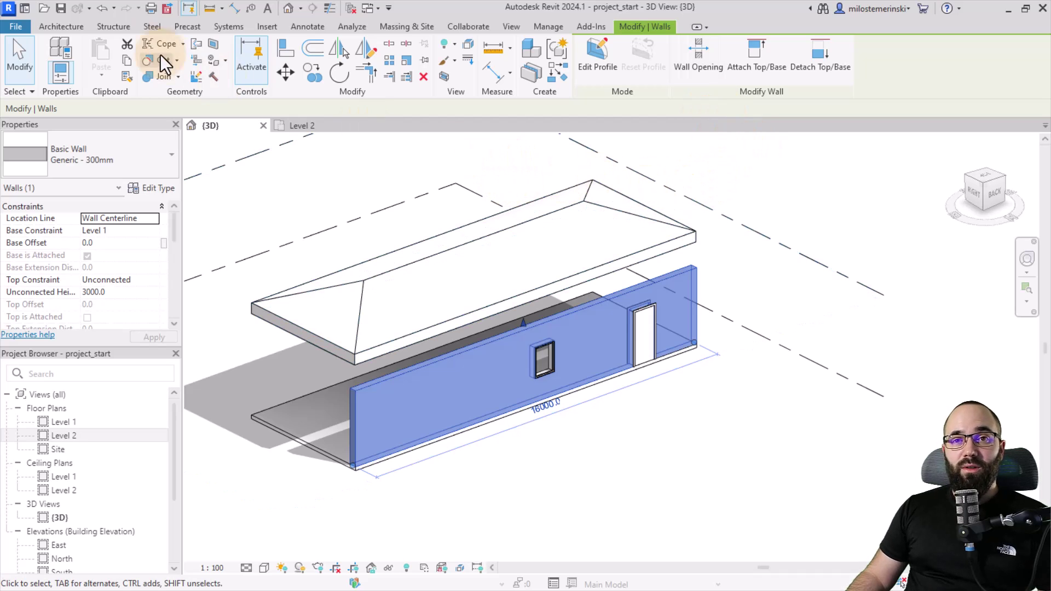
Step: Reach the Keyboard Shortcuts dialog via File > Options > User Interface > Customize
left_click(19, 27)
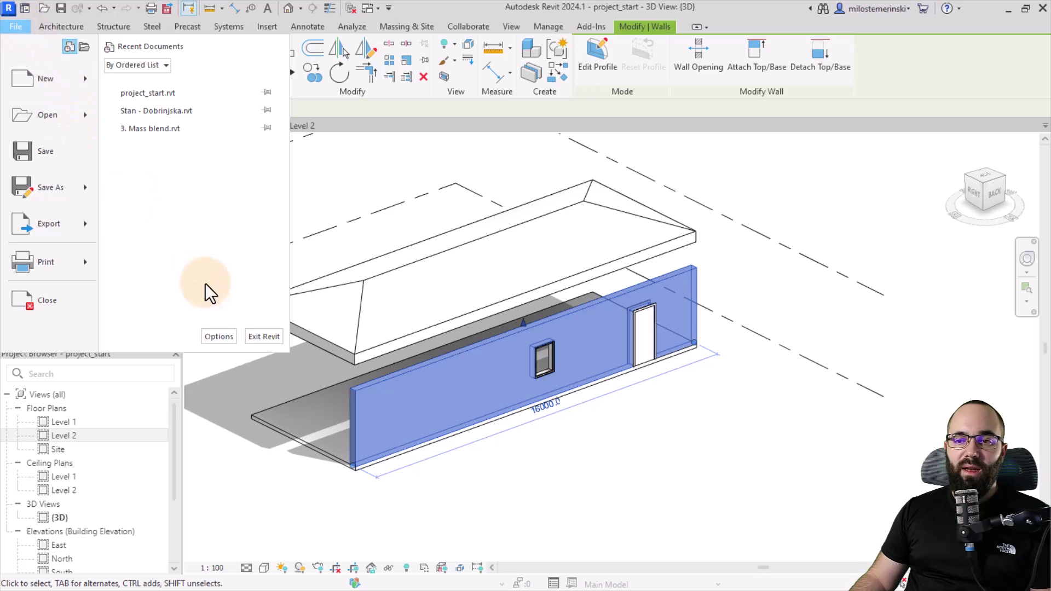
left_click(219, 335)
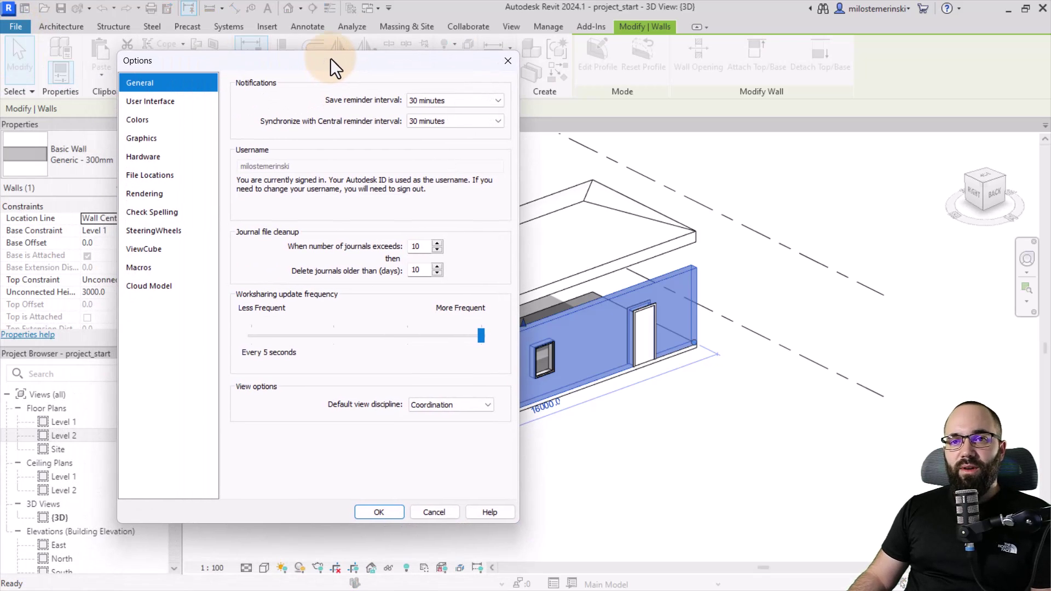
left_click(149, 107)
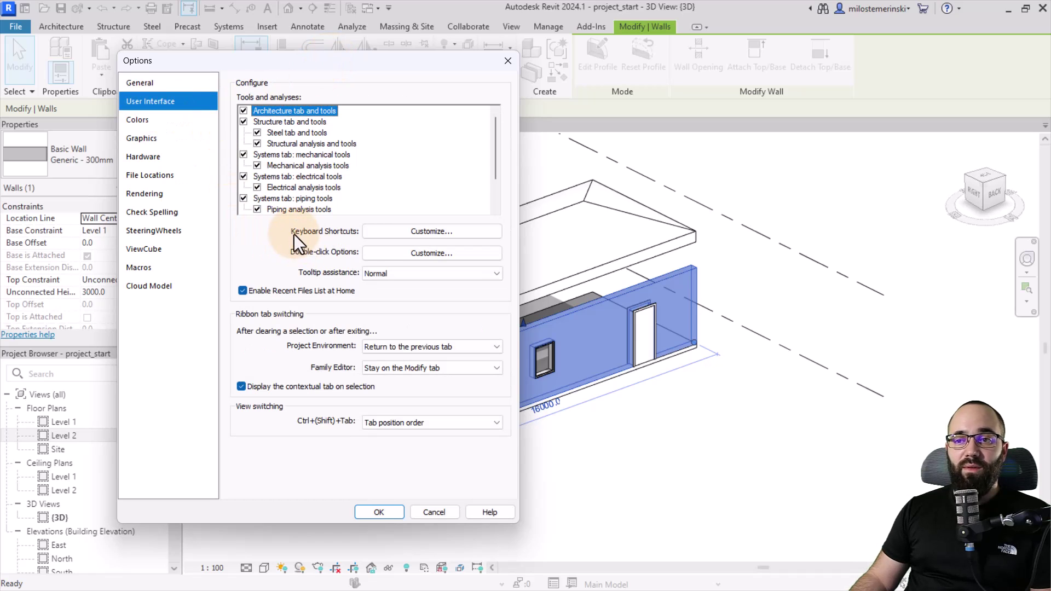
left_click(382, 235)
left_click_drag(252, 92, 318, 54)
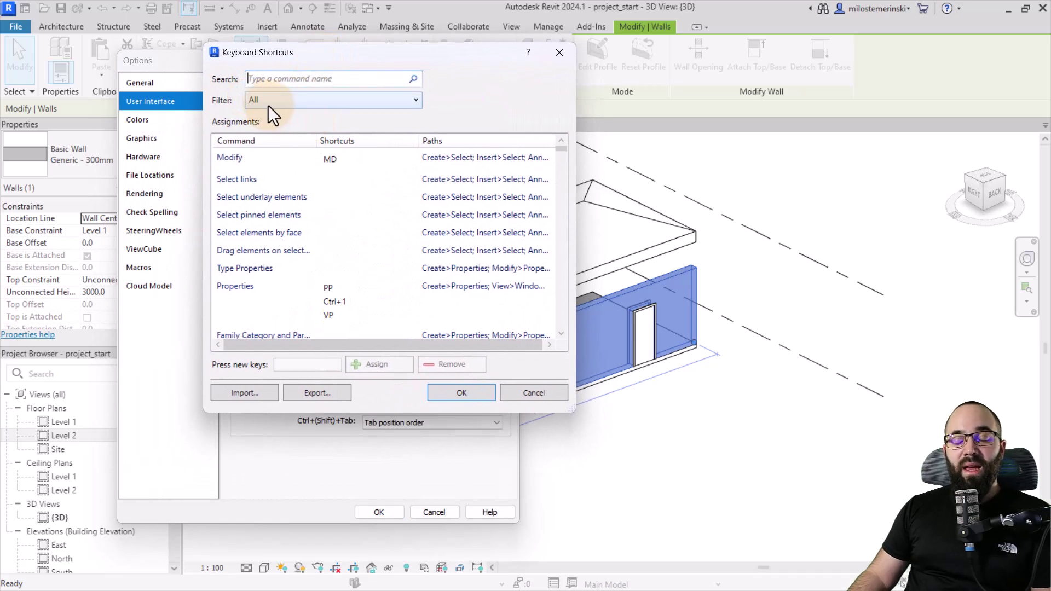
Step: Try assigning AT to Modify Wall Attach Top/Base and cancel at the duplicate-shortcut warning
left_click(267, 103)
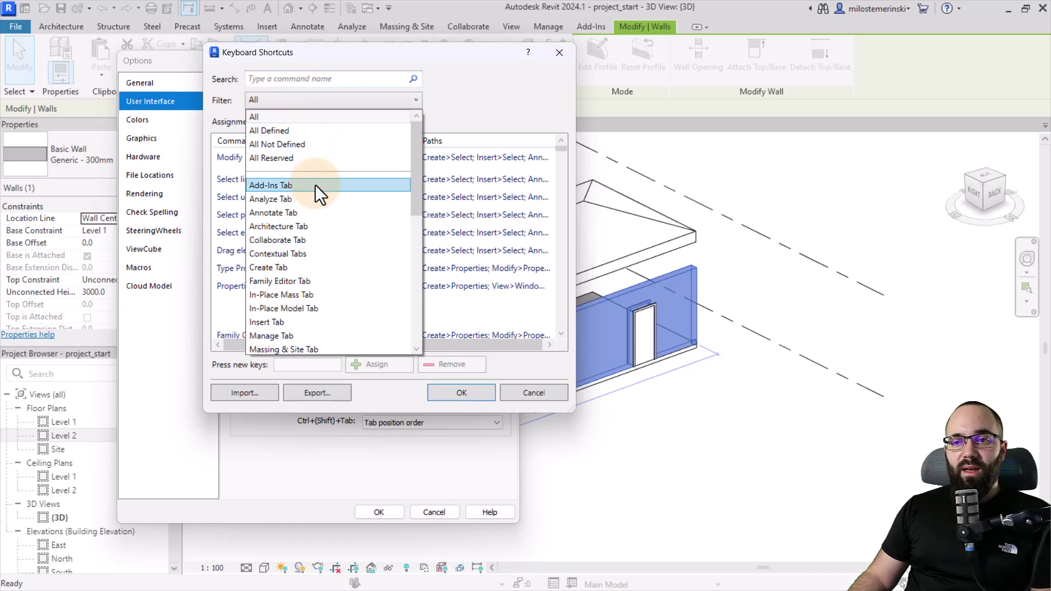
scroll(311, 193, "down", 3)
scroll(310, 194, "down", 2)
scroll(311, 193, "down", 1)
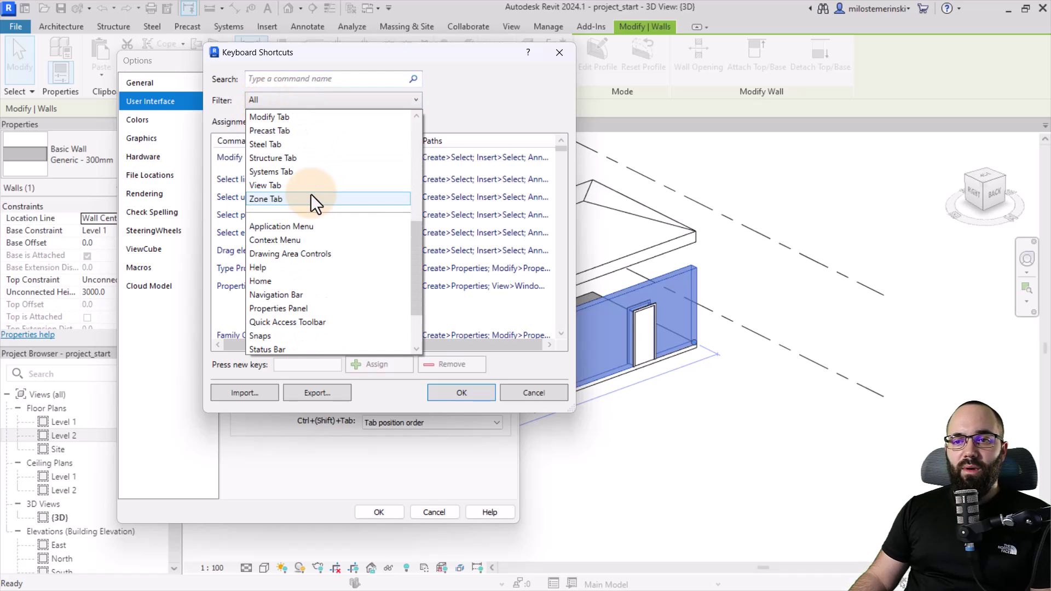
scroll(311, 194, "down", 2)
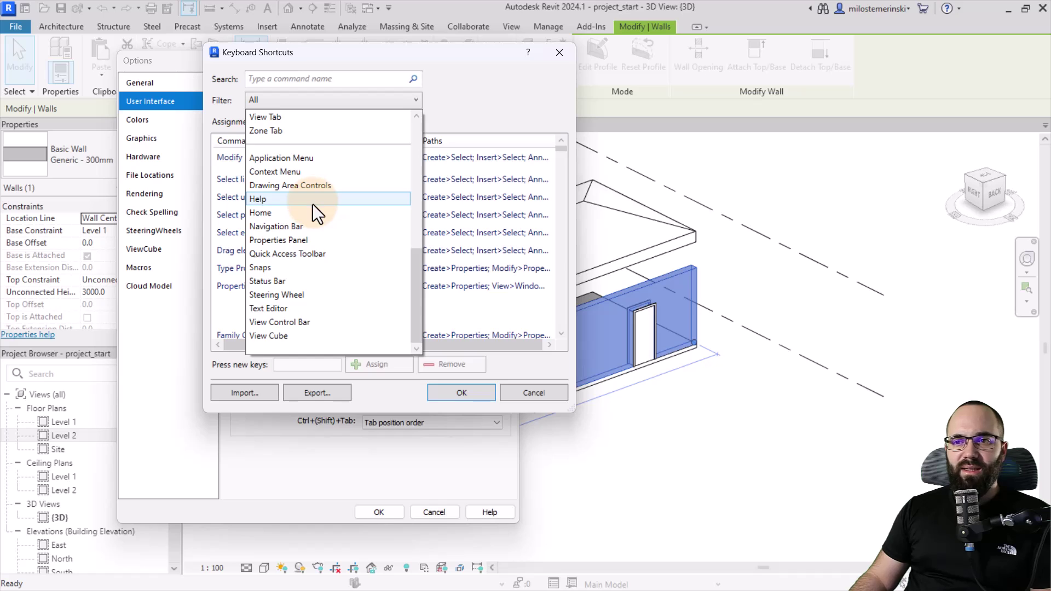
scroll(311, 203, "up", 3)
scroll(312, 211, "up", 4)
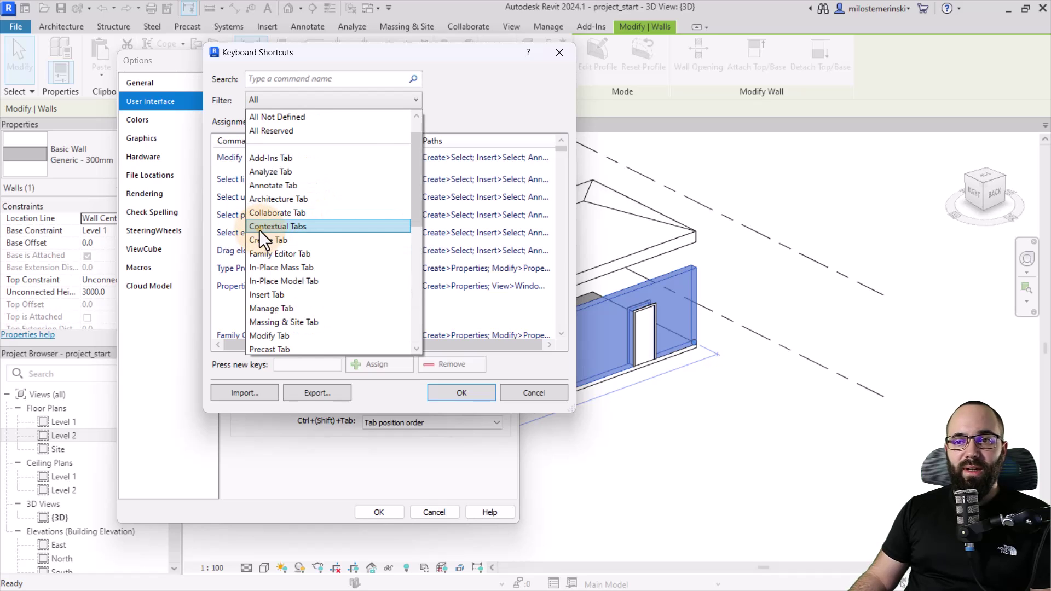
left_click(264, 228)
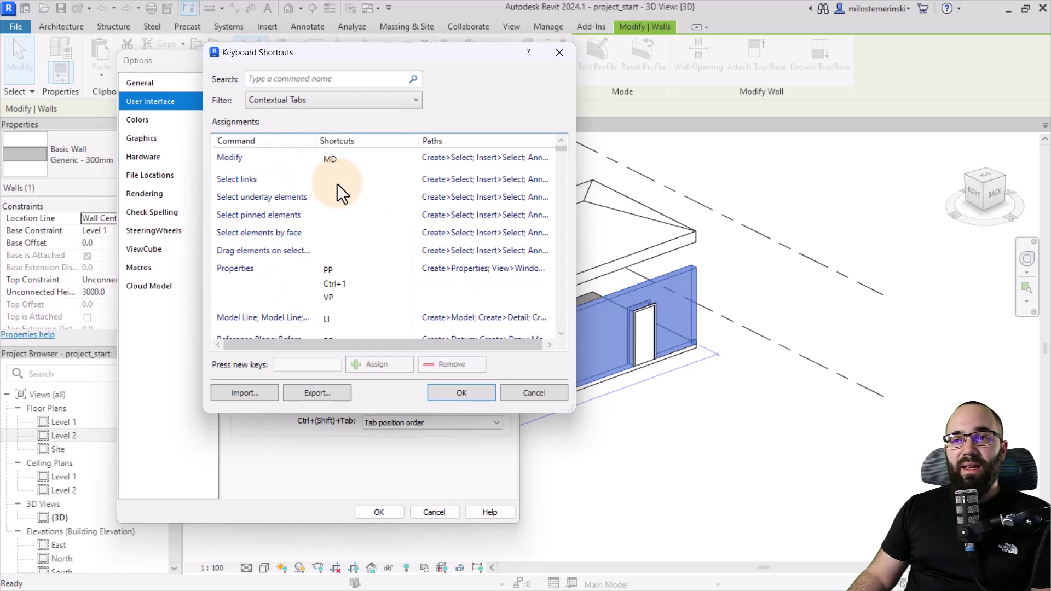
left_click(288, 79)
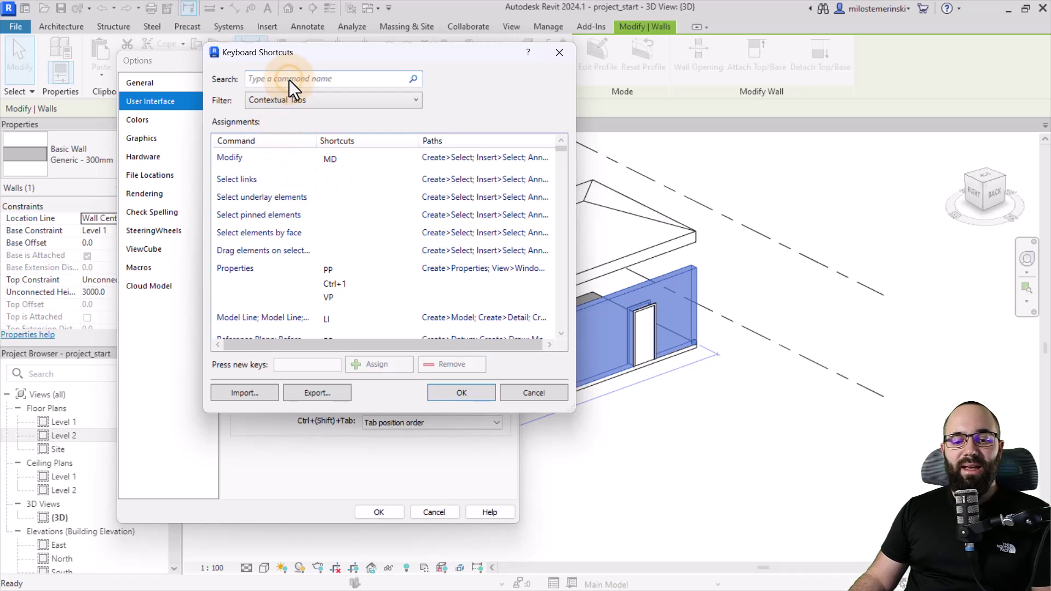
type("Att")
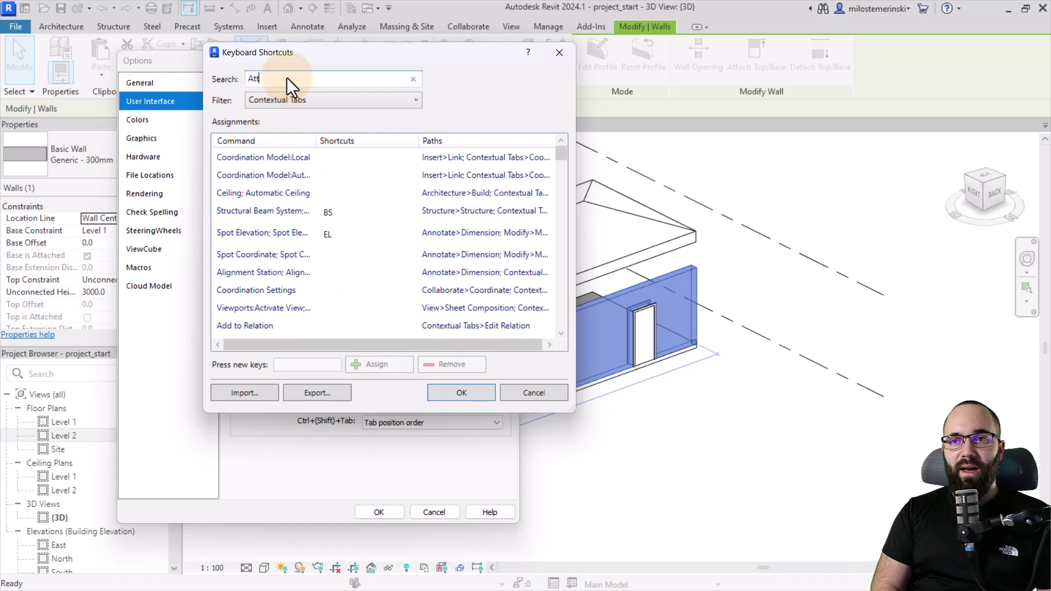
type("ac")
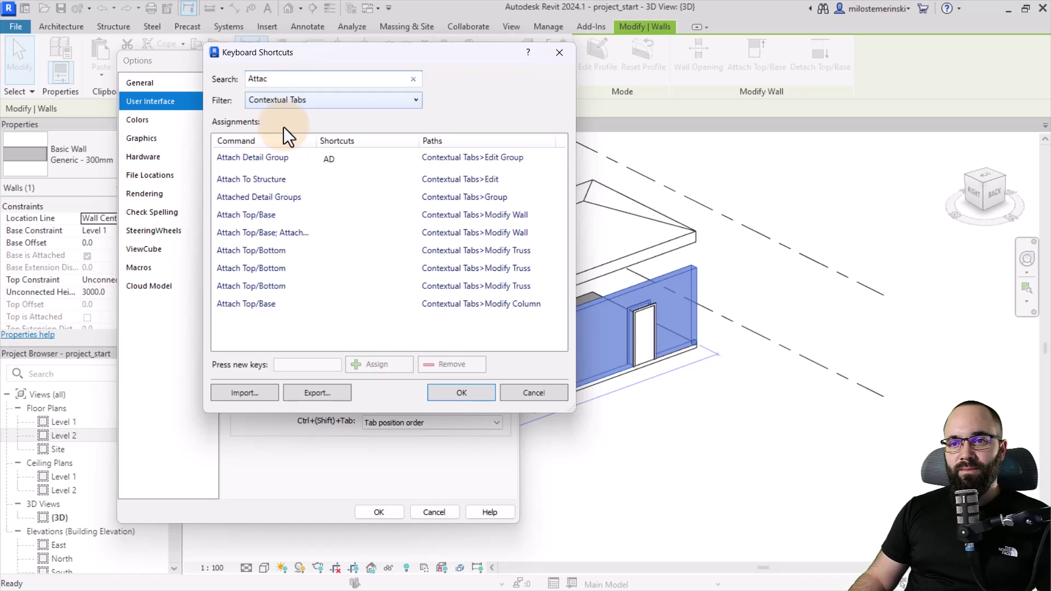
left_click(258, 236)
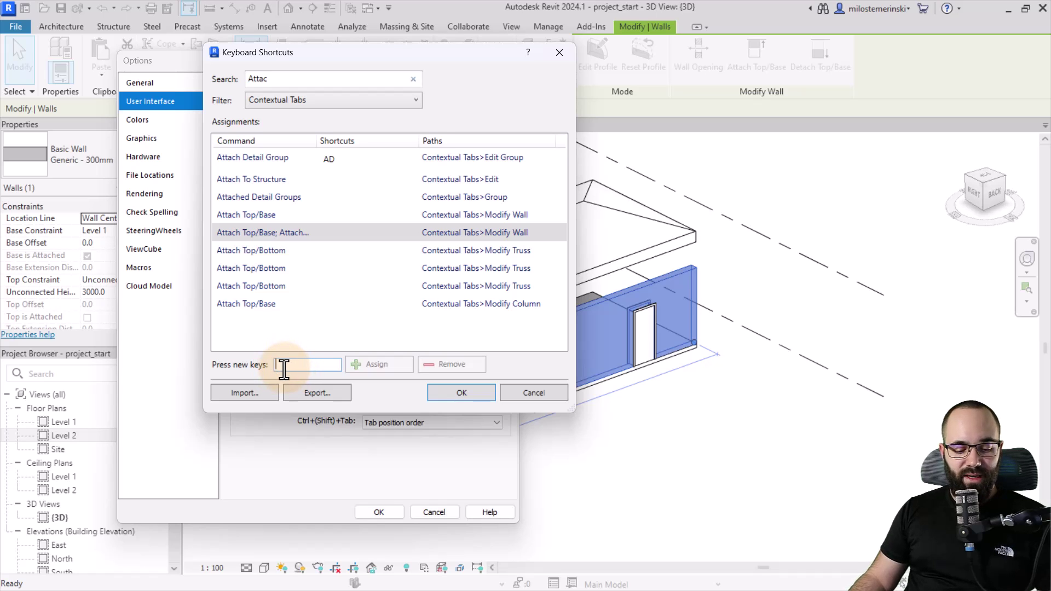
key("shift+a")
type("Shift+A")
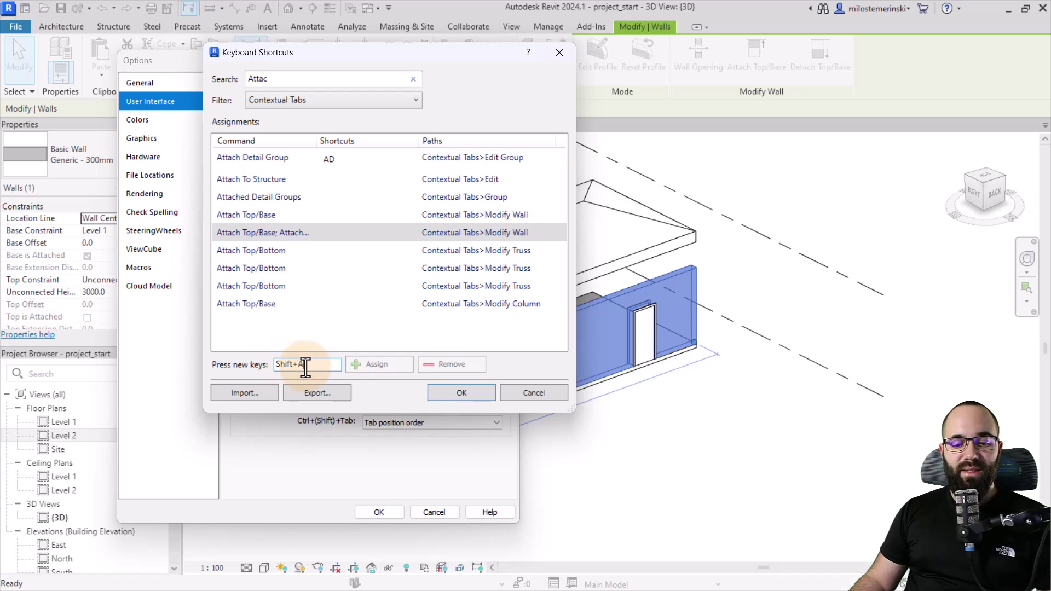
key("BackSpace")
type("a")
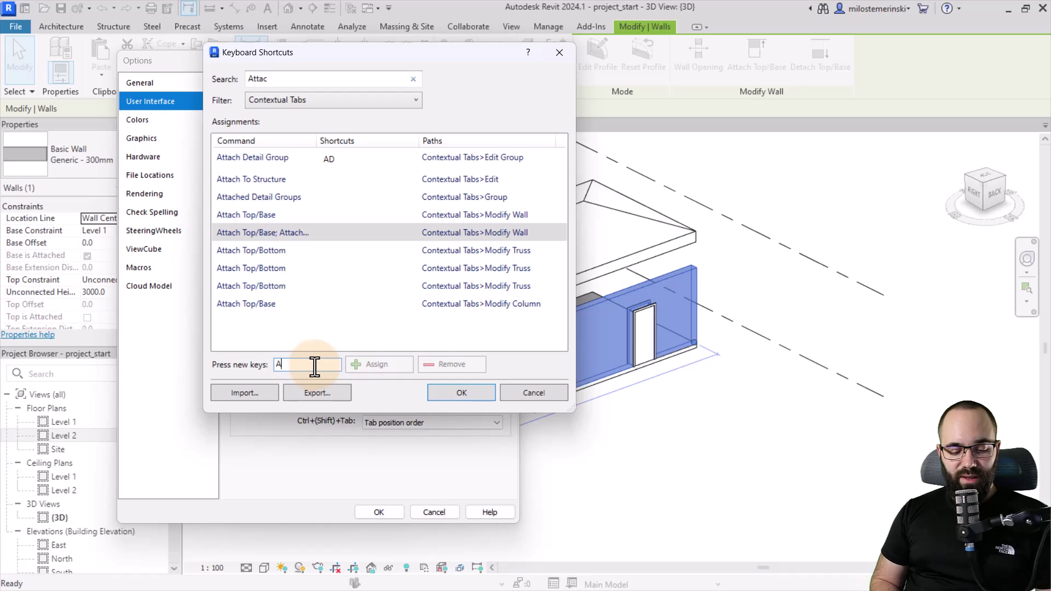
type("t")
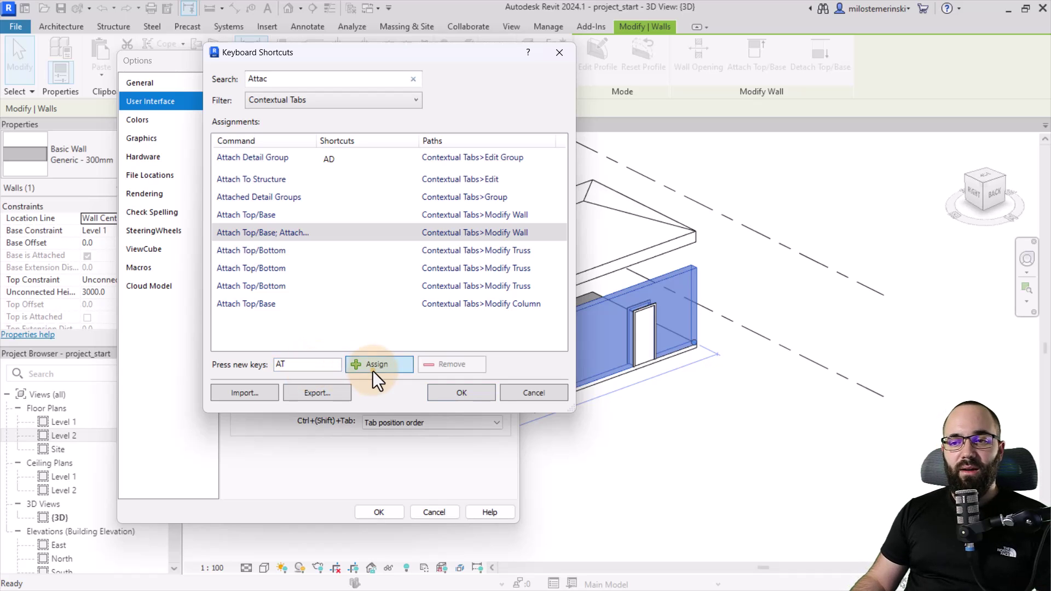
left_click(373, 371)
left_click_drag(463, 209, 372, 182)
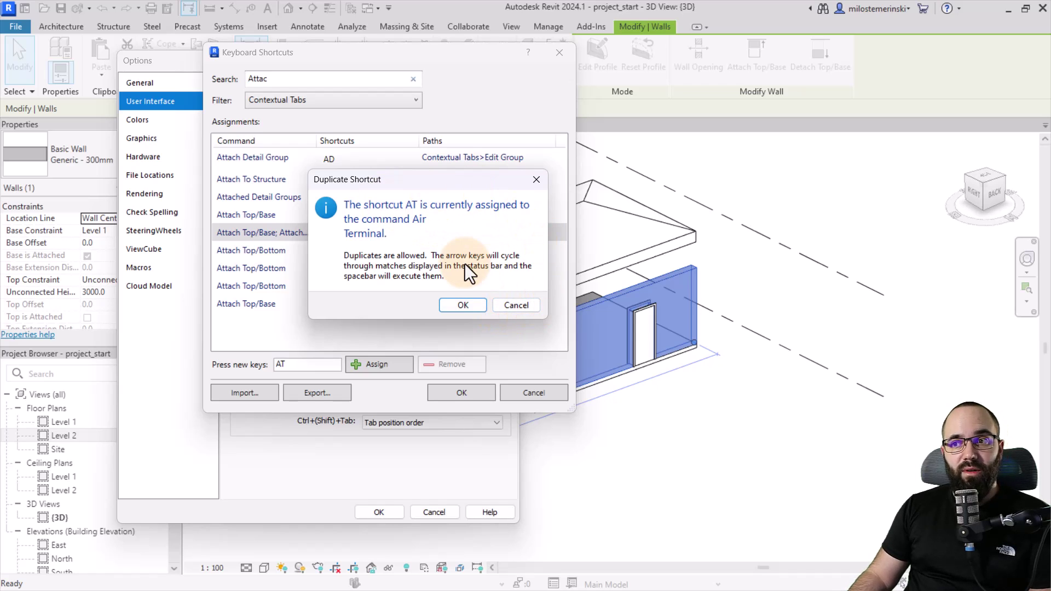
left_click(515, 306)
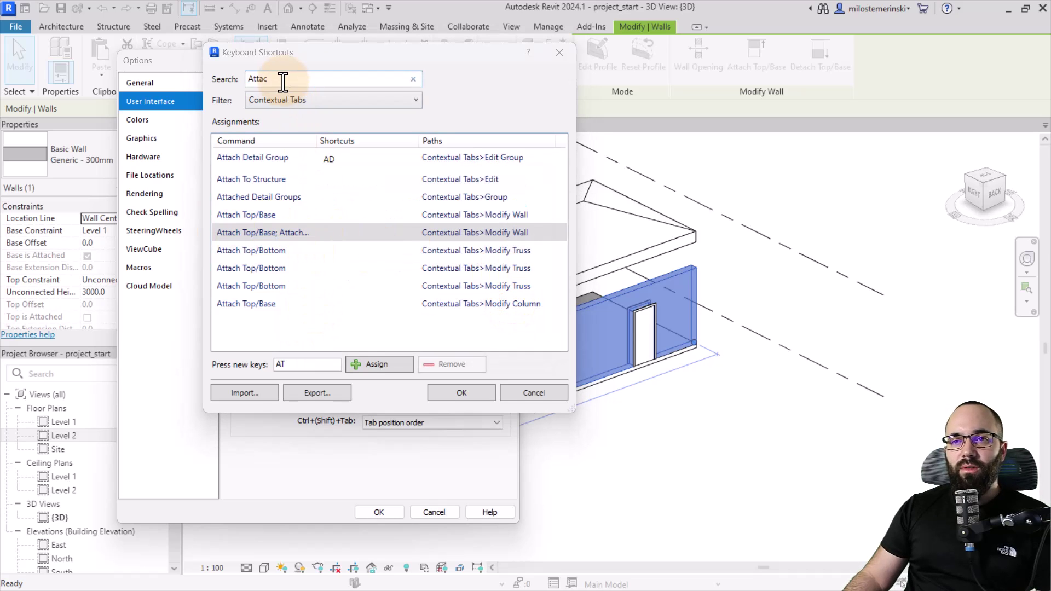
Step: Show all commands, find Air Terminal and remove its AT shortcut
left_click(286, 100)
scroll(288, 146, "up", 3)
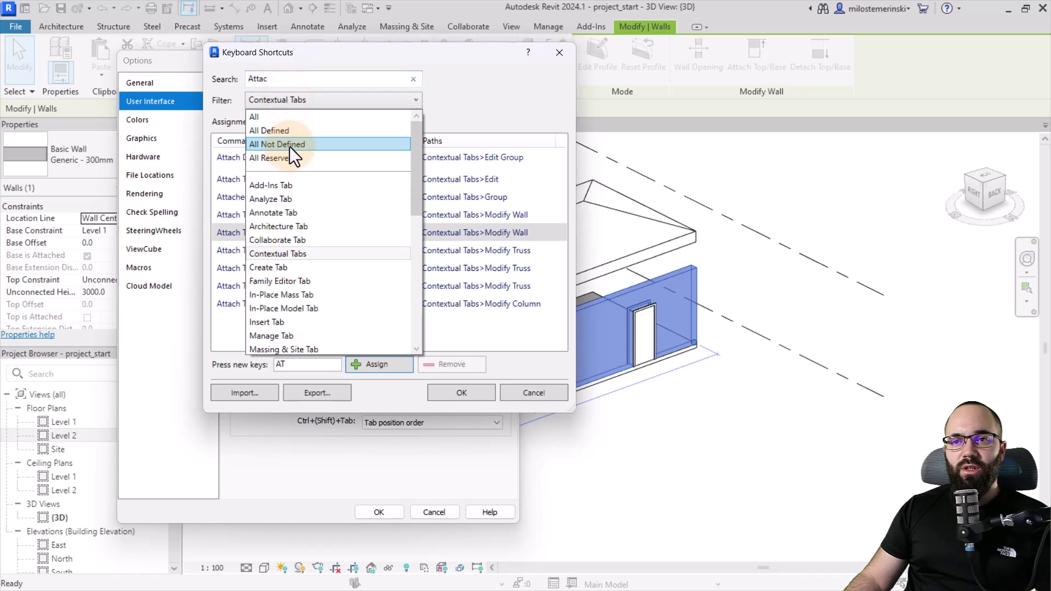
left_click(269, 117)
type("A")
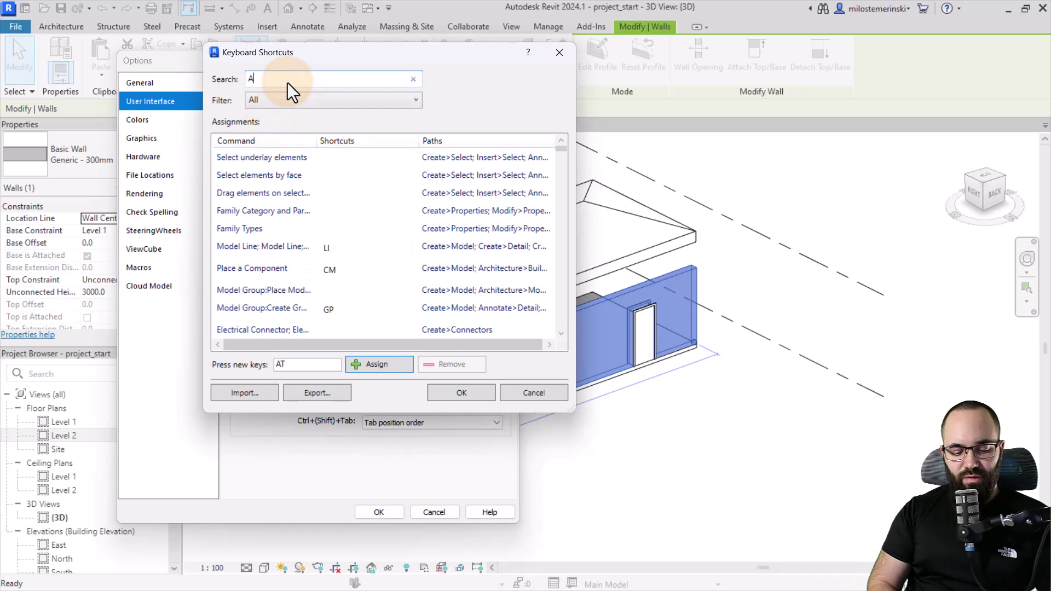
type("ir")
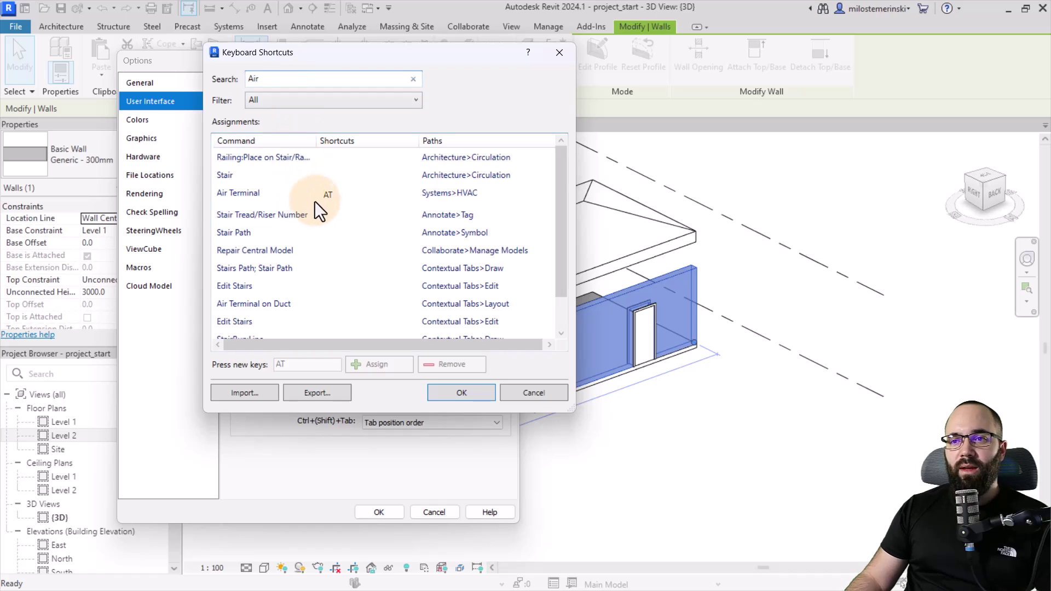
left_click(324, 197)
left_click(334, 196)
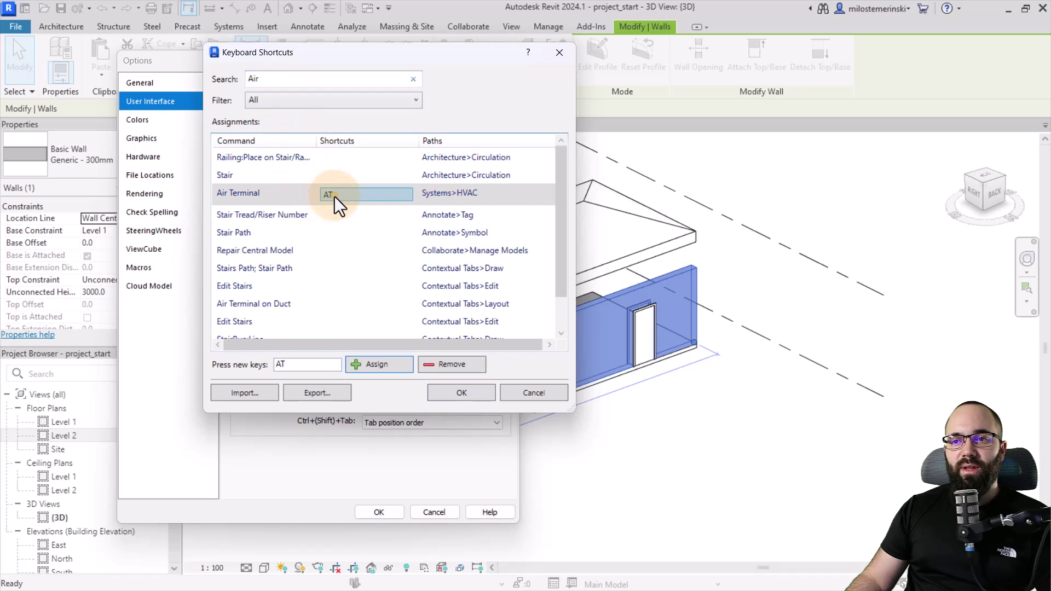
left_click(450, 364)
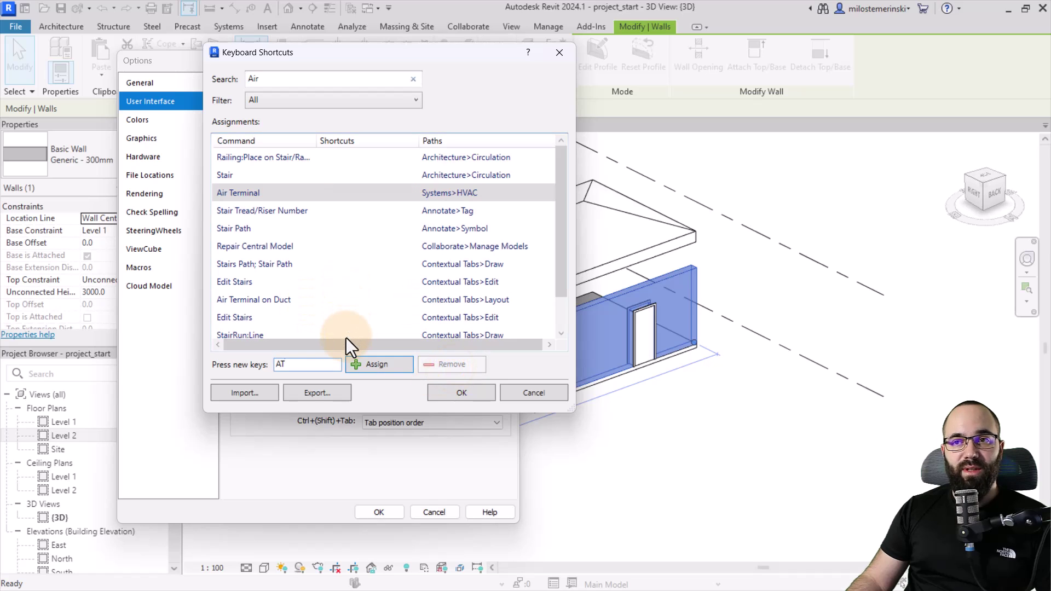
Step: Assign AT to Modify Wall Attach Top/Base, accept the duplicate warning, and save the shortcuts
left_click(272, 102)
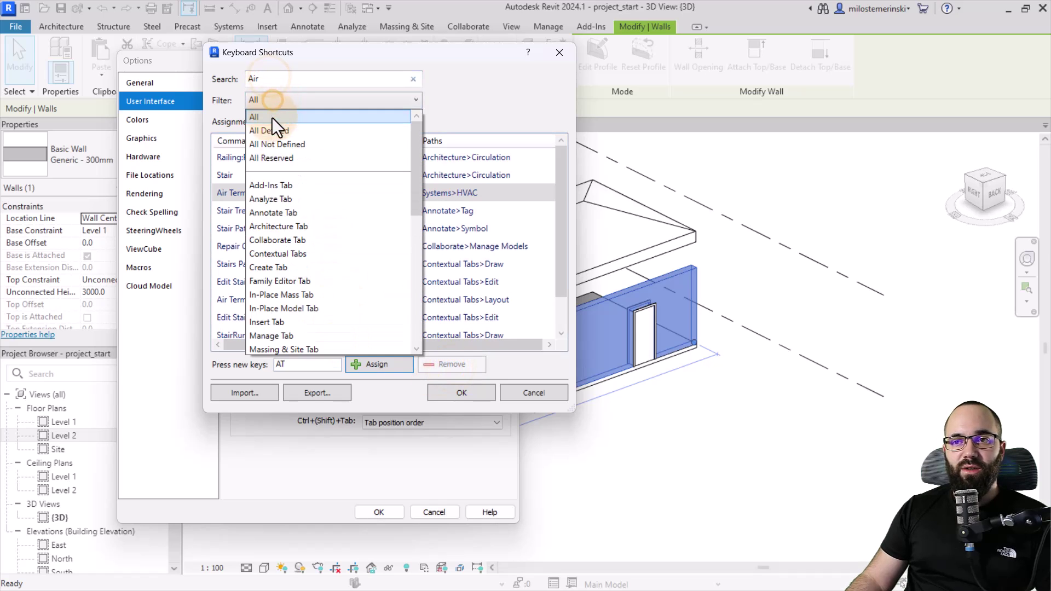
left_click(270, 254)
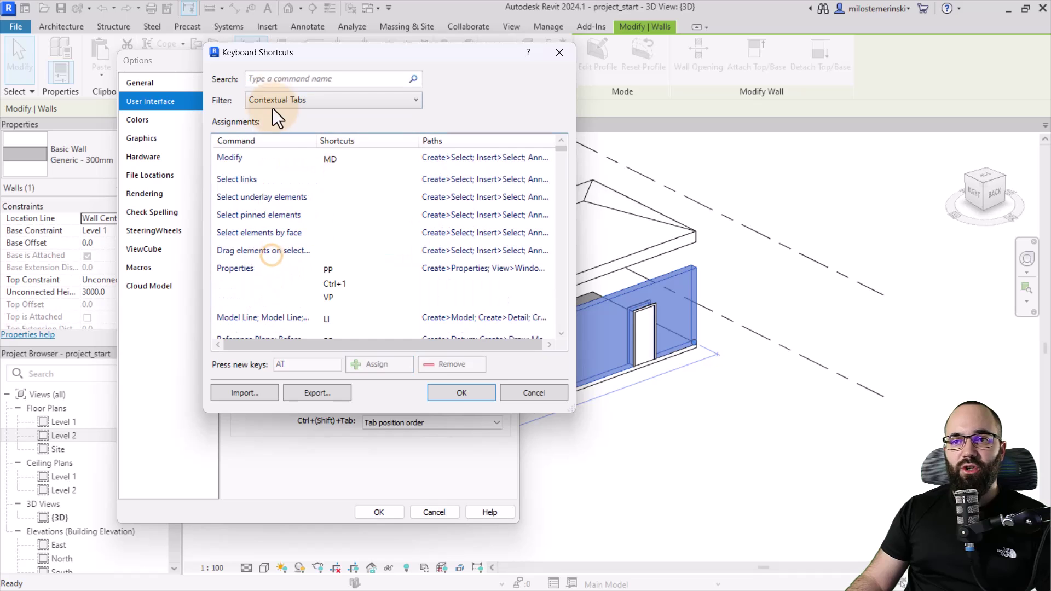
left_click(260, 77)
type("A")
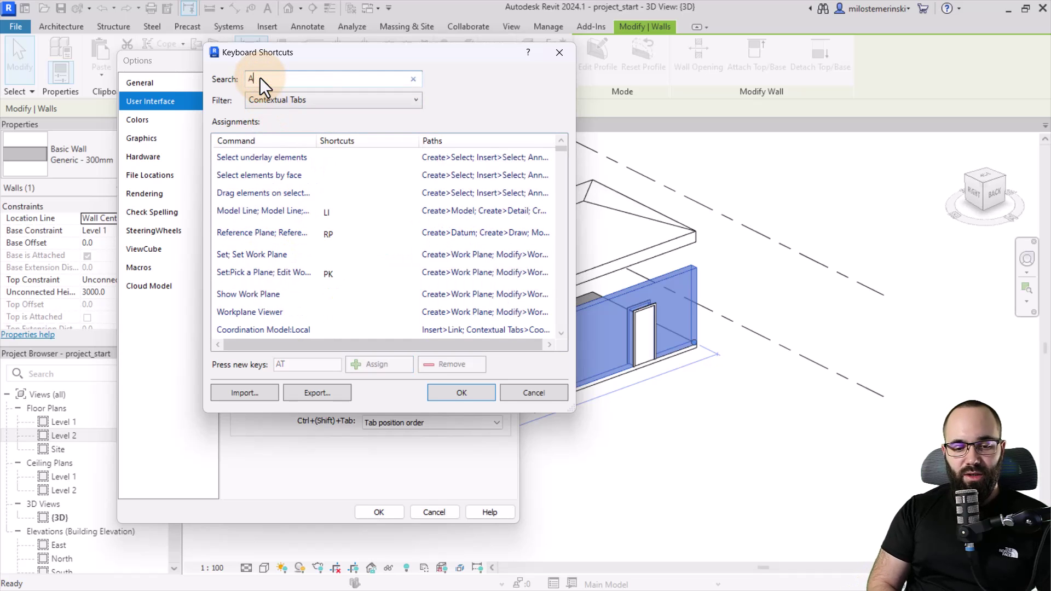
type("tt")
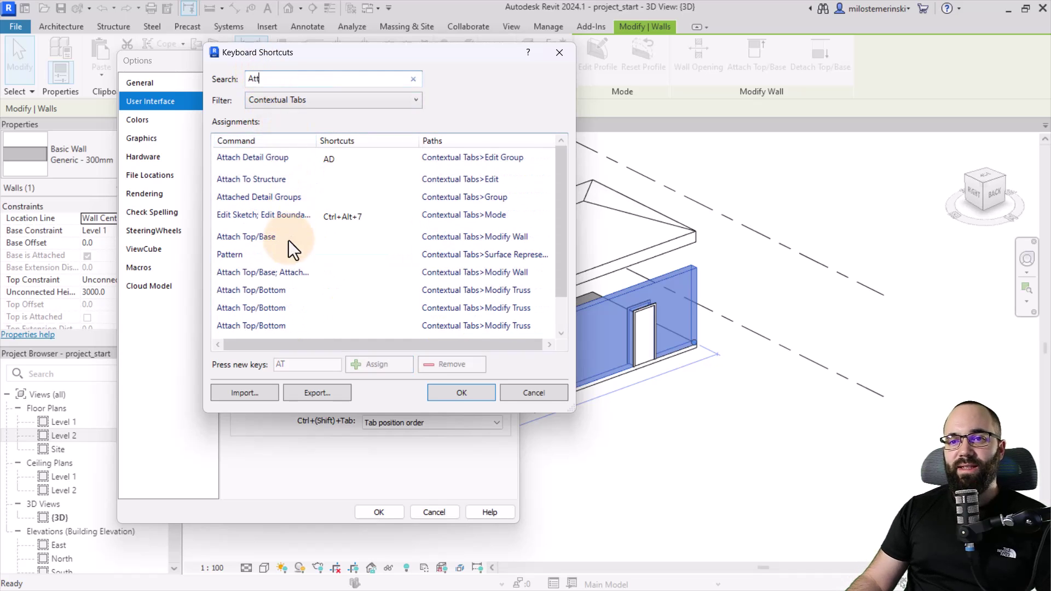
left_click(271, 276)
left_click(299, 365)
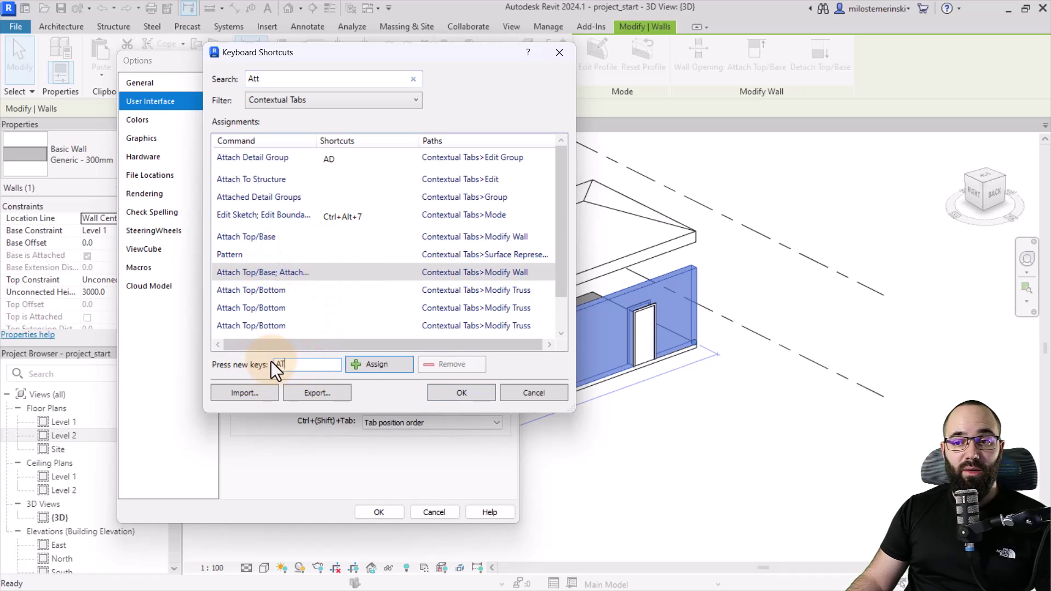
left_click(363, 366)
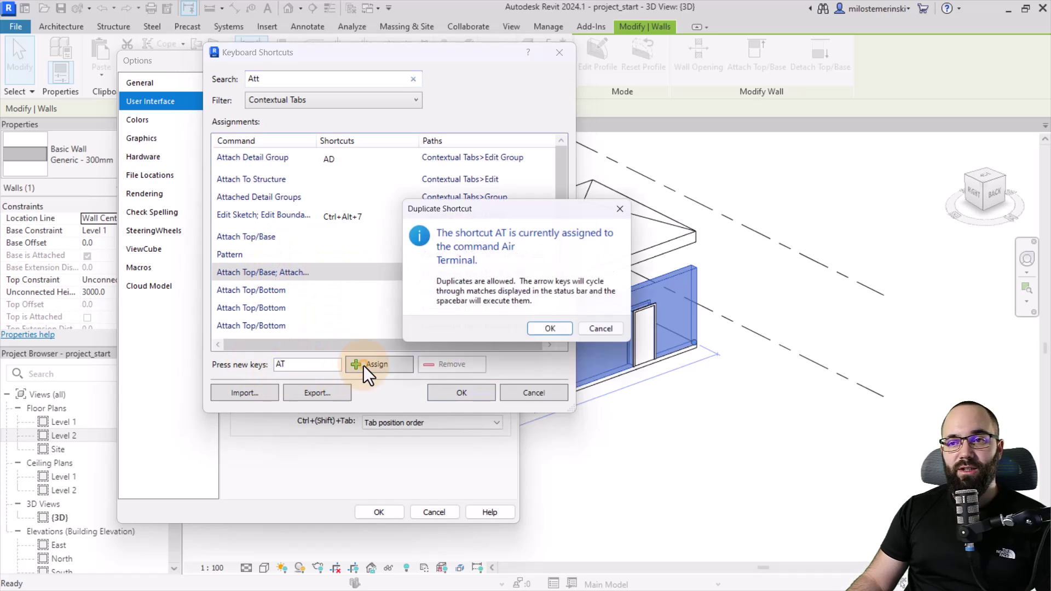
left_click(553, 333)
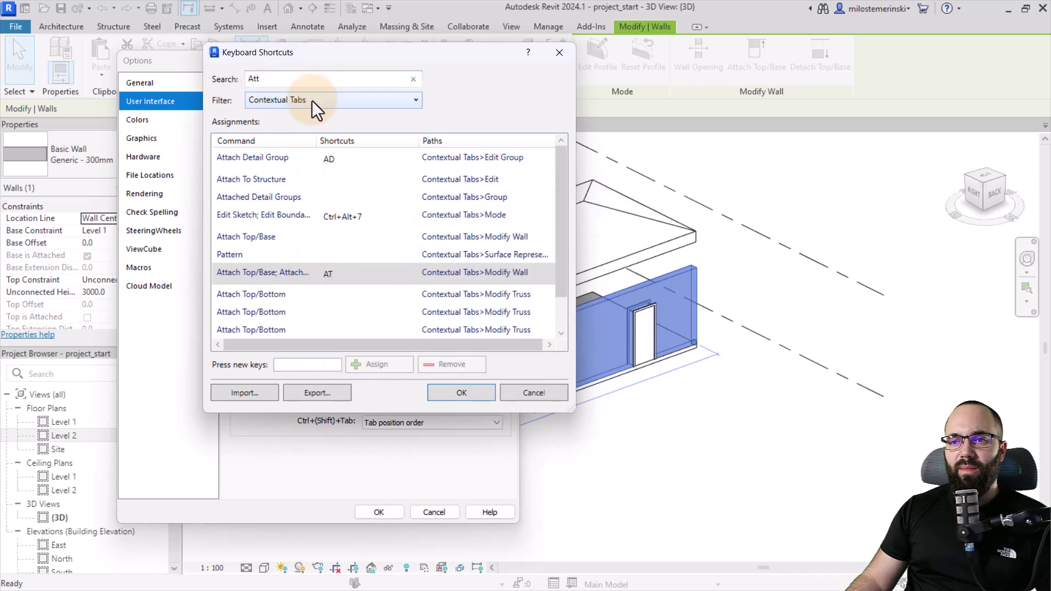
left_click(458, 393)
Step: Close Options, use AT to attach the wall's top to the hip roof, then deselect
left_click(376, 511)
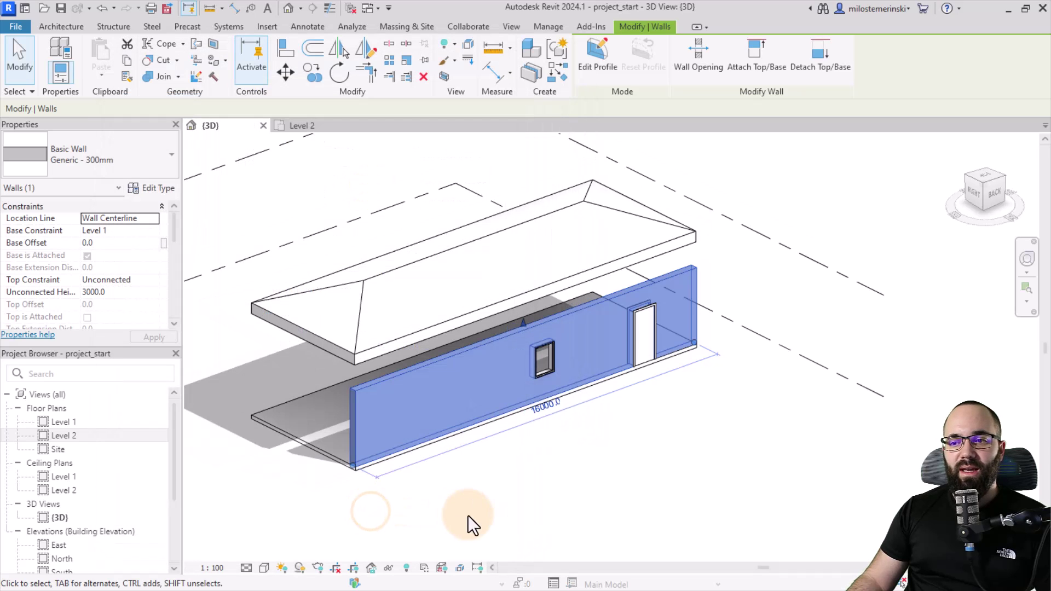
scroll(481, 390, "up", 2)
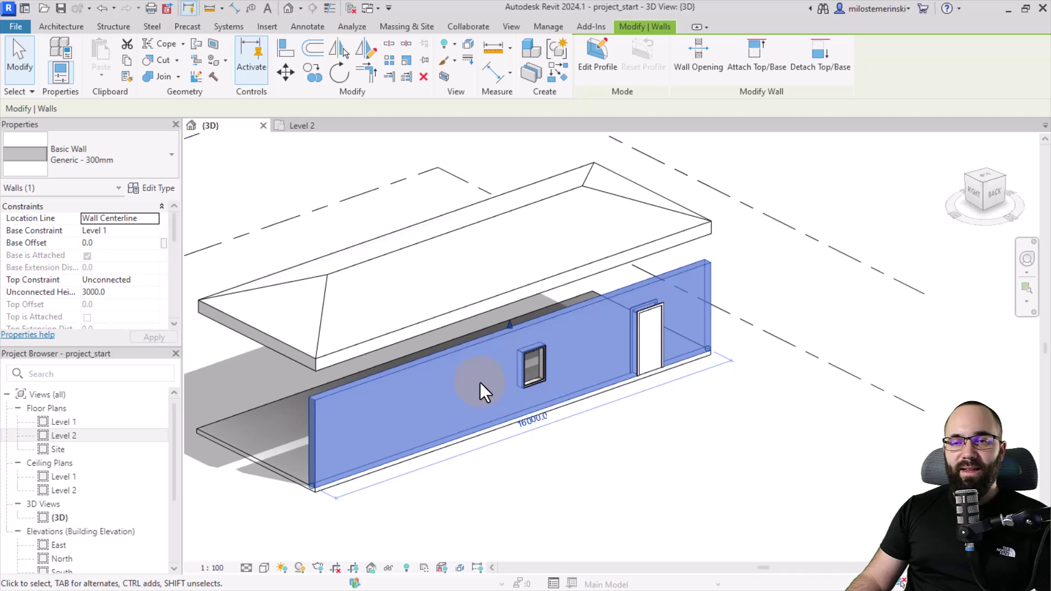
key("a")
key("t")
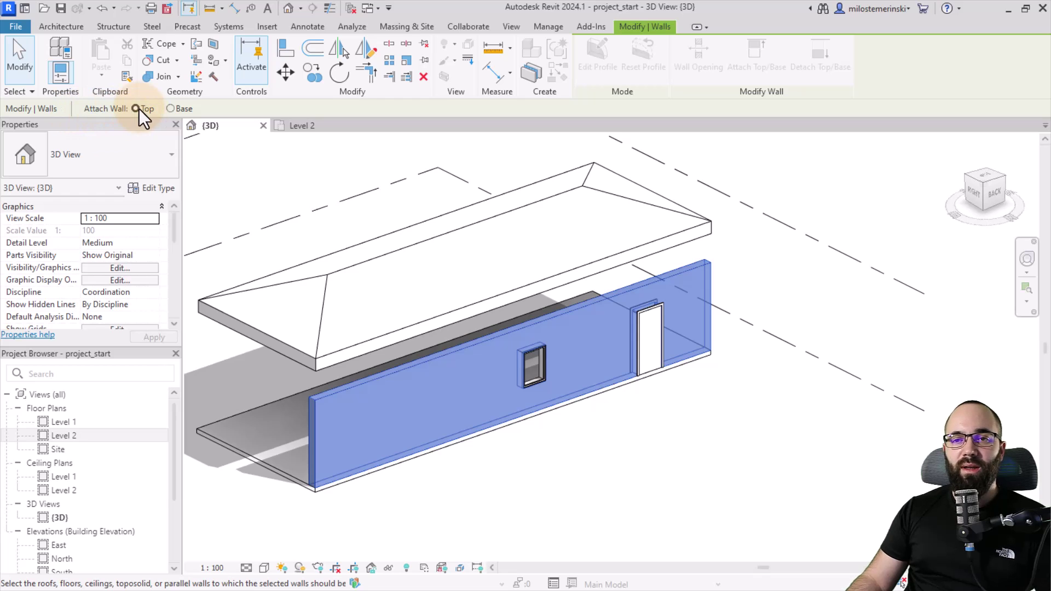
left_click(390, 340)
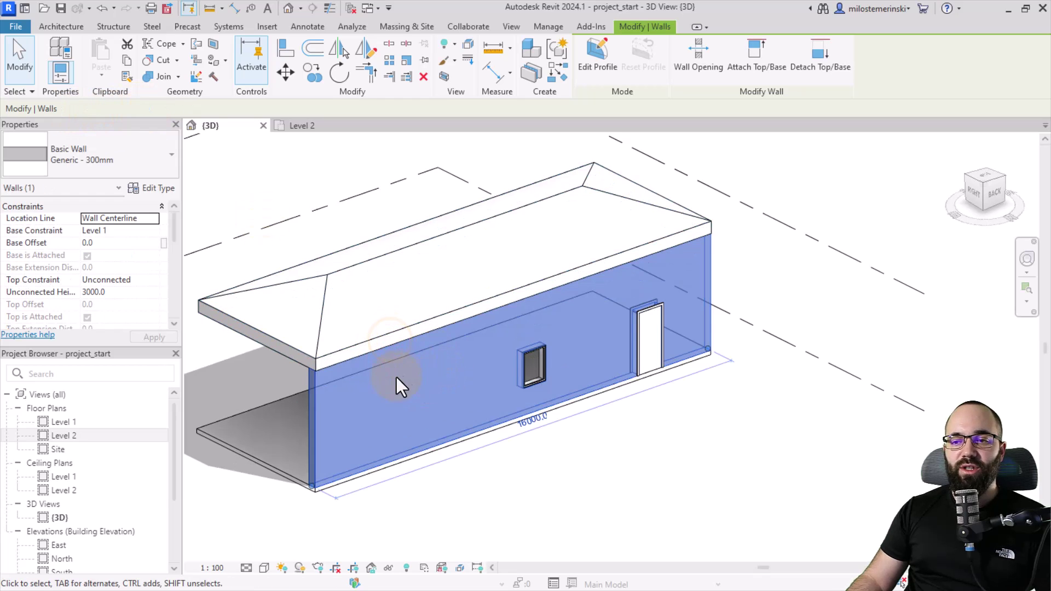
middle_click_drag(388, 516, 401, 516)
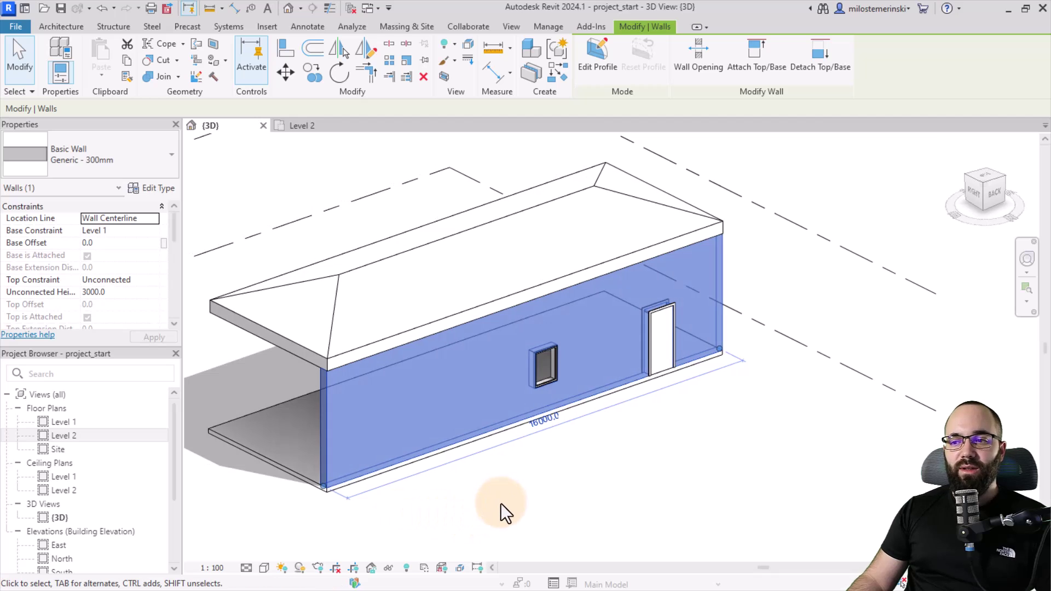
left_click(549, 490)
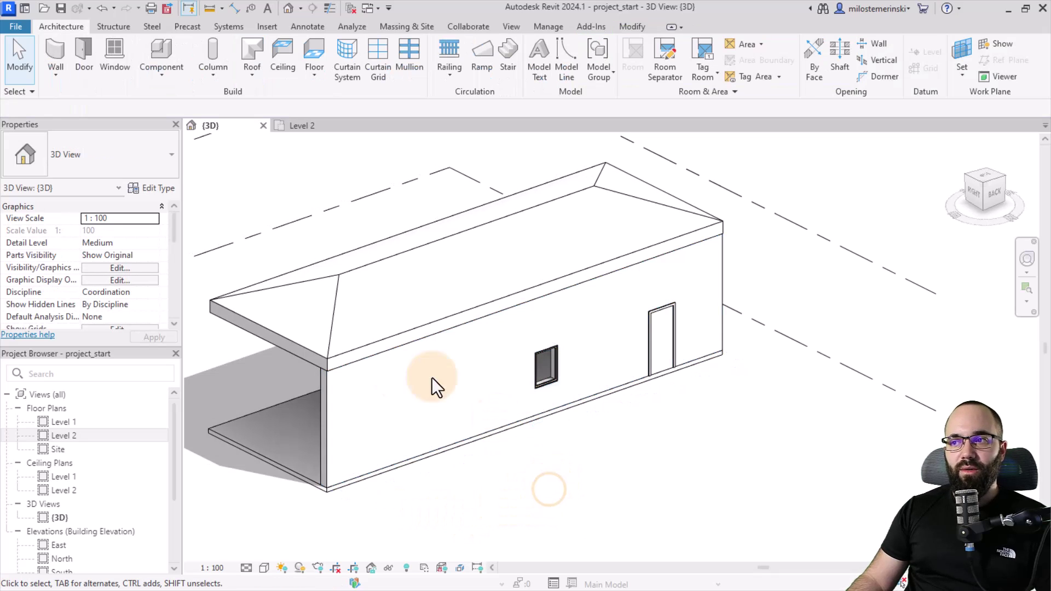
left_click(326, 400)
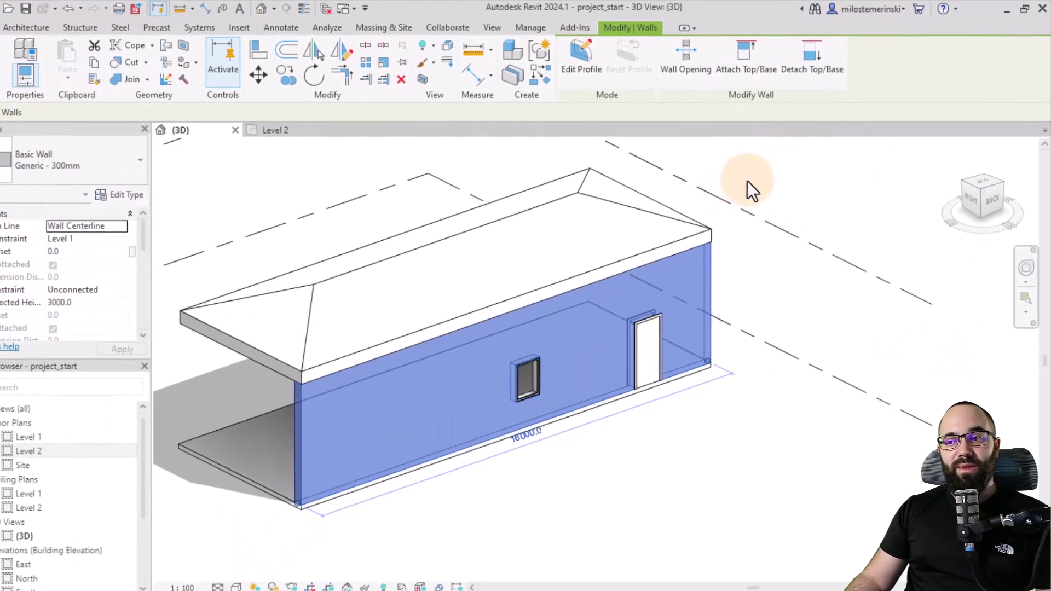
left_click(751, 177)
mouse_move(599, 404)
middle_mouse_down("shift")
mouse_move(620, 423)
mouse_move(569, 429)
mouse_move(446, 489)
middle_mouse_up("shift")
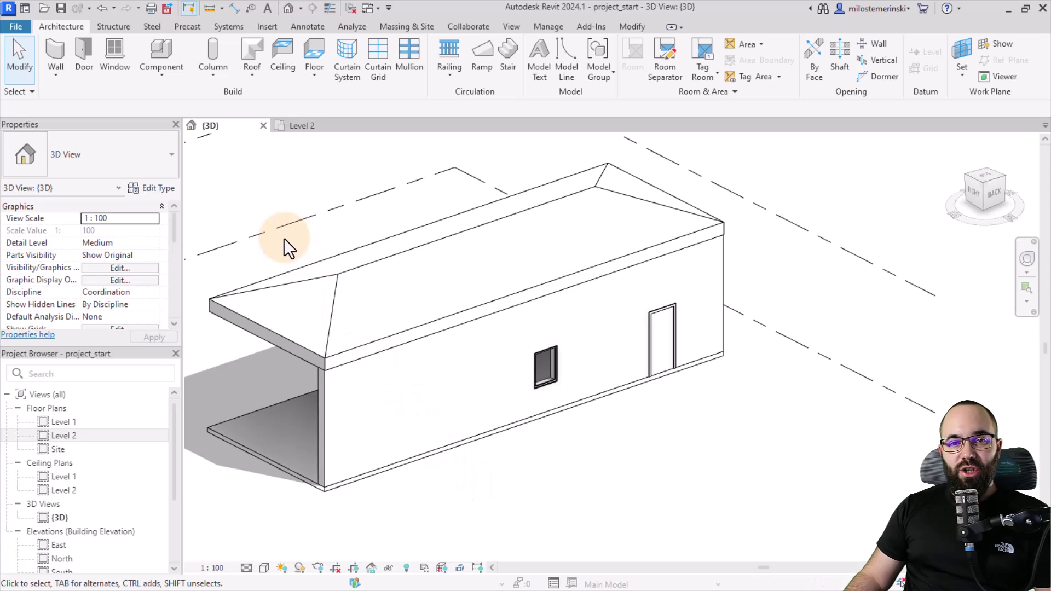
scroll(283, 238, "up", 1)
scroll(279, 244, "up", 1)
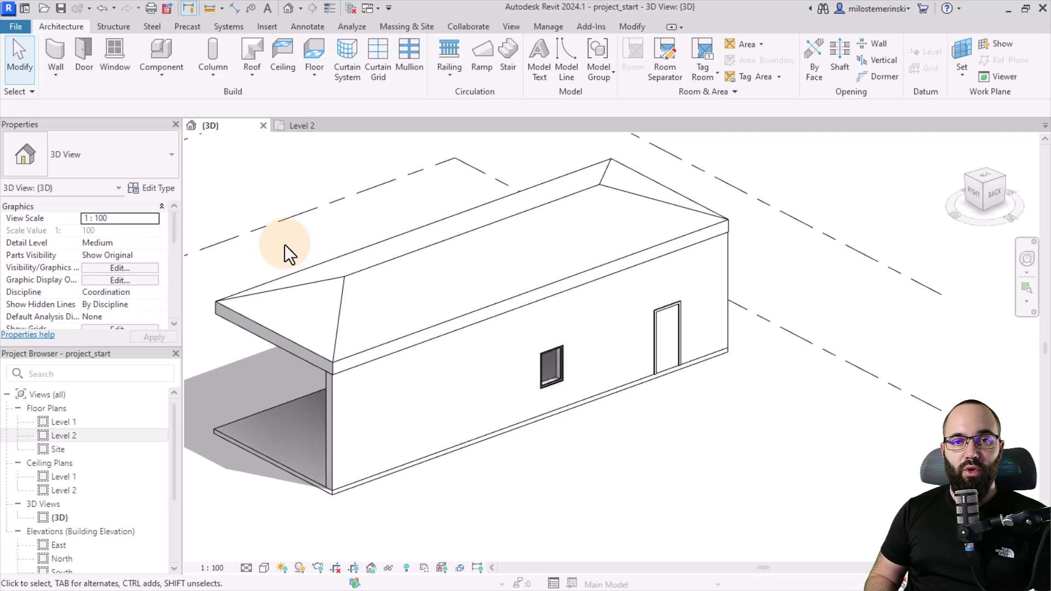
Step: Reopen Keyboard Shortcuts from Options, start an Export and cancel the save dialog
left_click(20, 26)
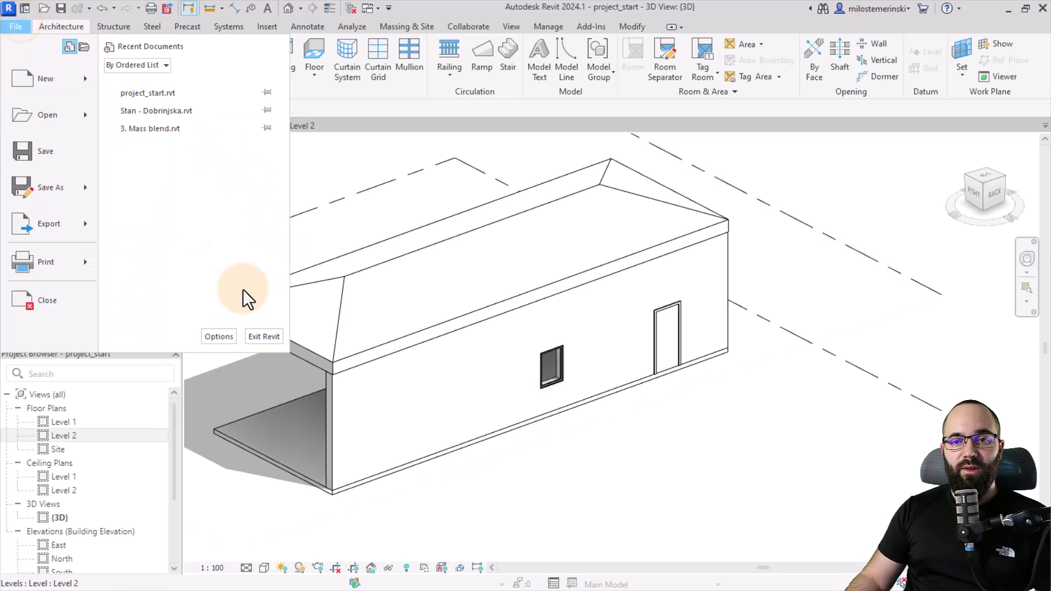
left_click(220, 337)
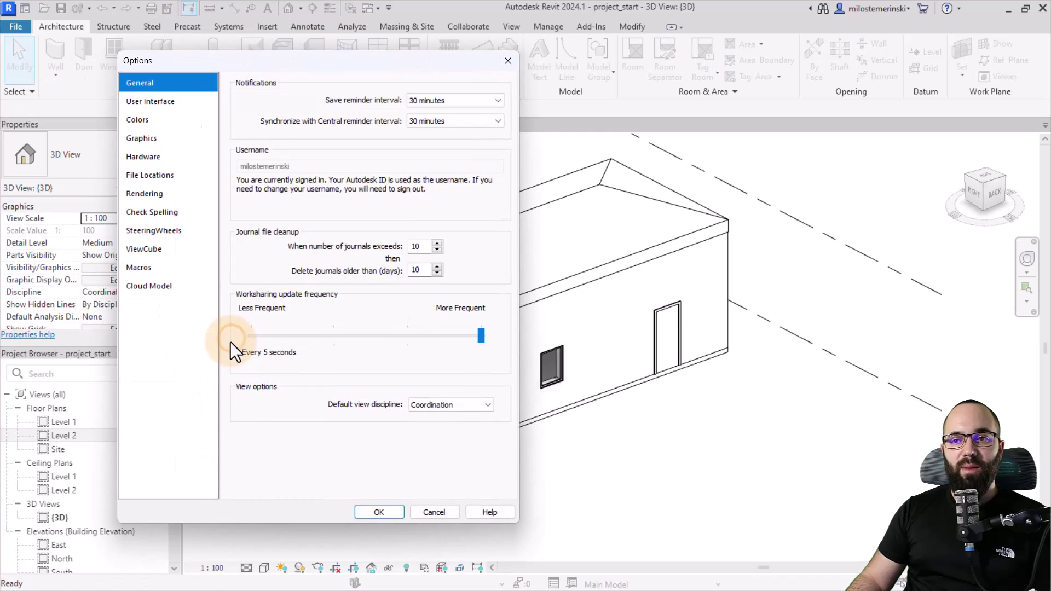
left_click(154, 106)
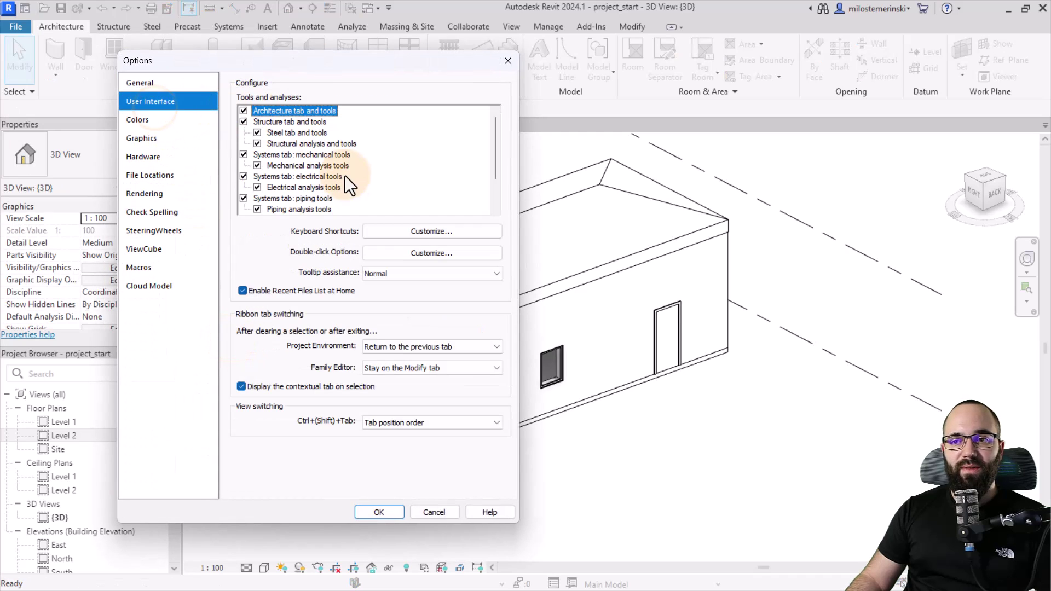
left_click(378, 235)
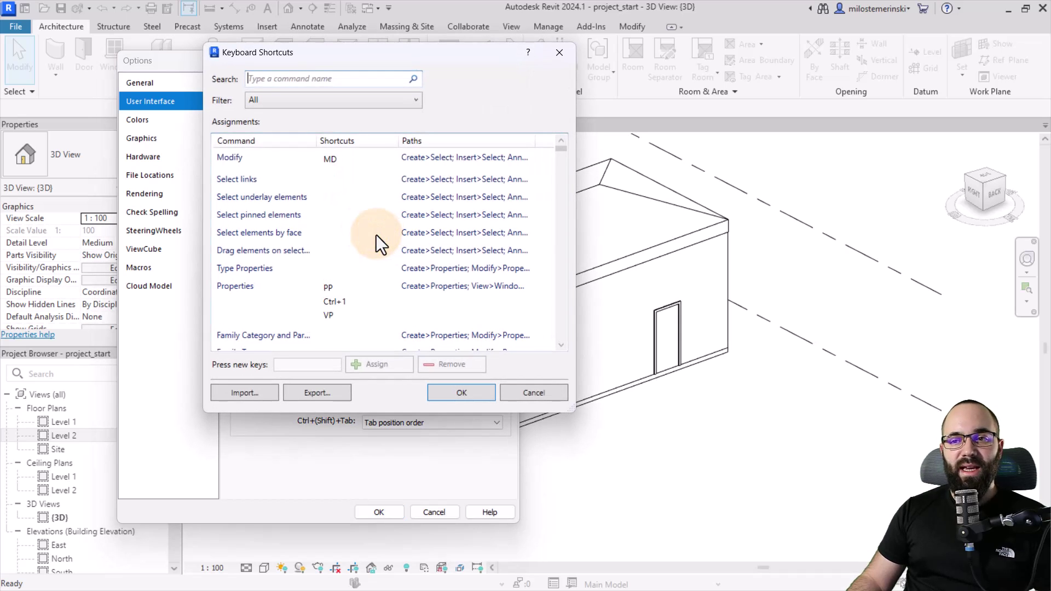
scroll(328, 213, "down", 5)
scroll(337, 263, "up", 5)
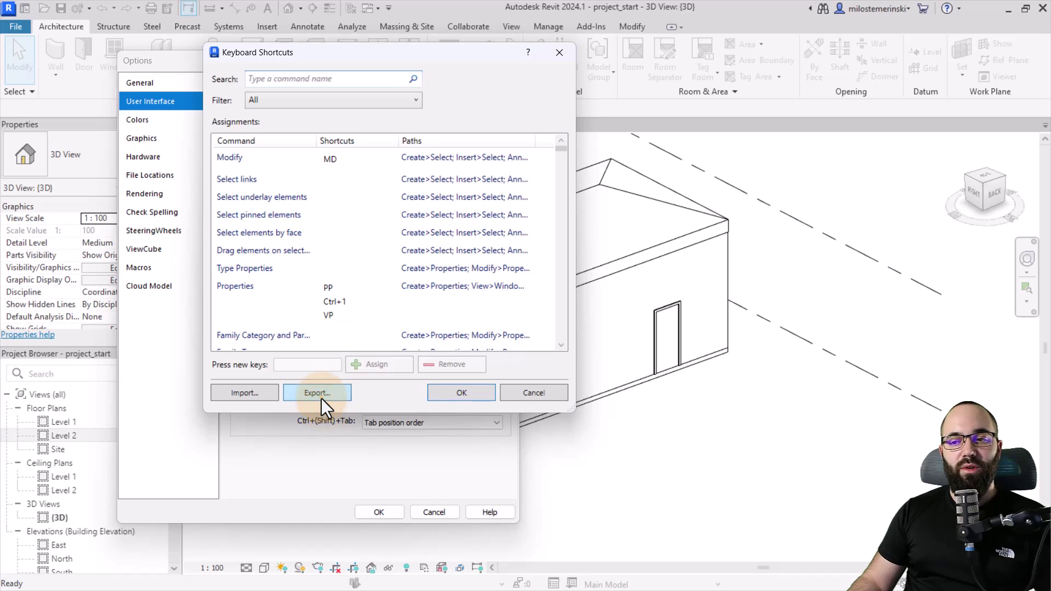
left_click(320, 398)
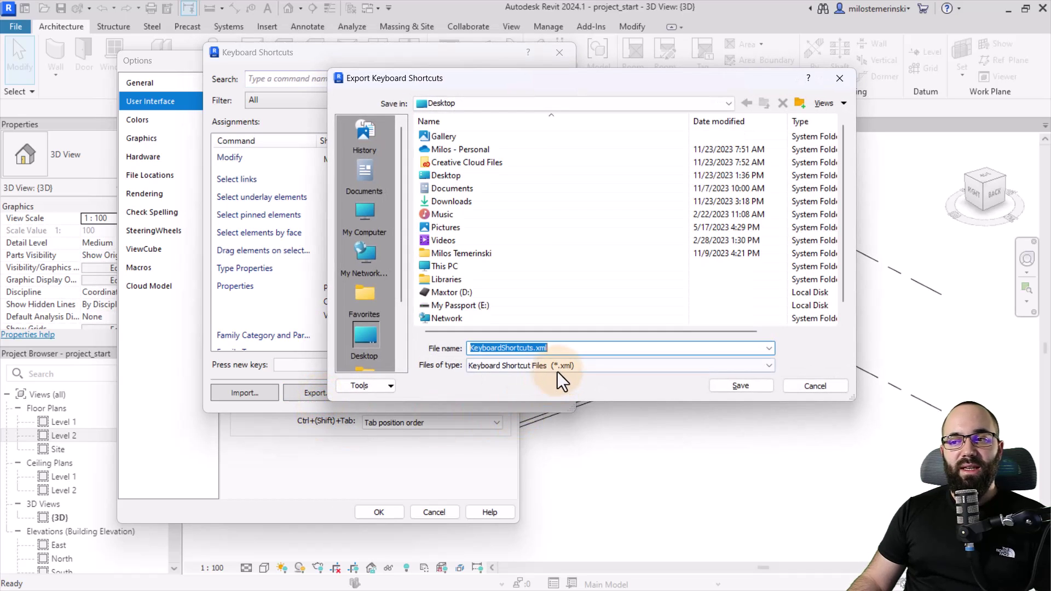
left_click(795, 392)
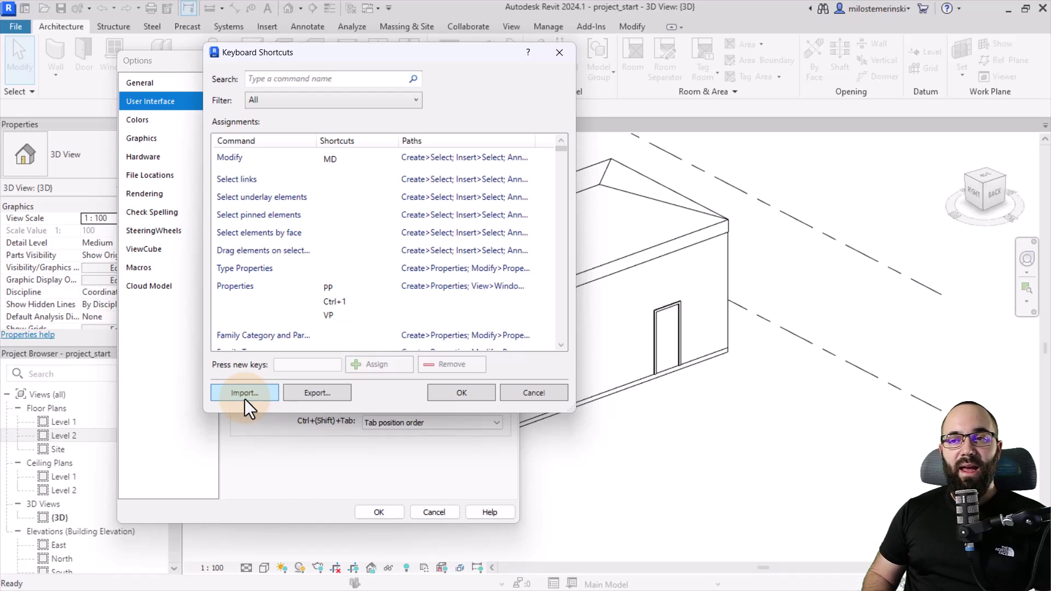
Step: Dismiss the Keyboard Shortcuts and Options dialogs, returning to the 3D house view
left_click(508, 393)
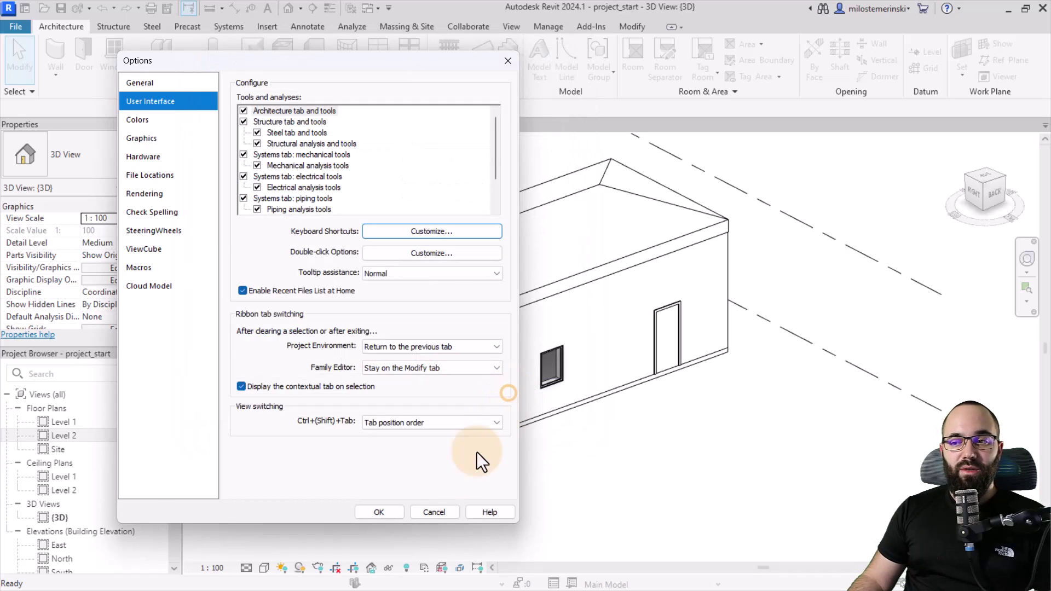
left_click(423, 517)
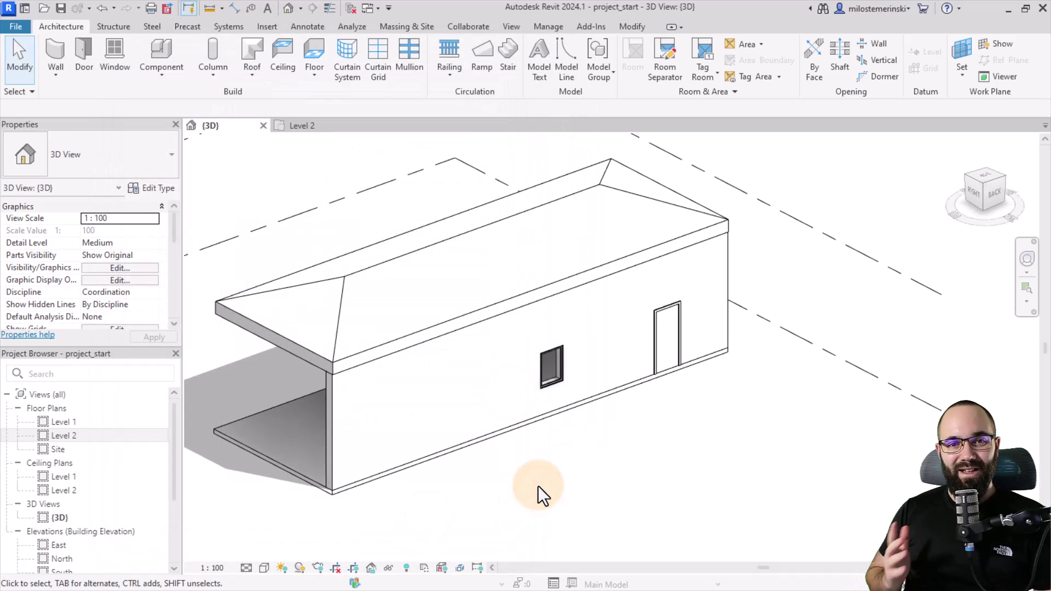